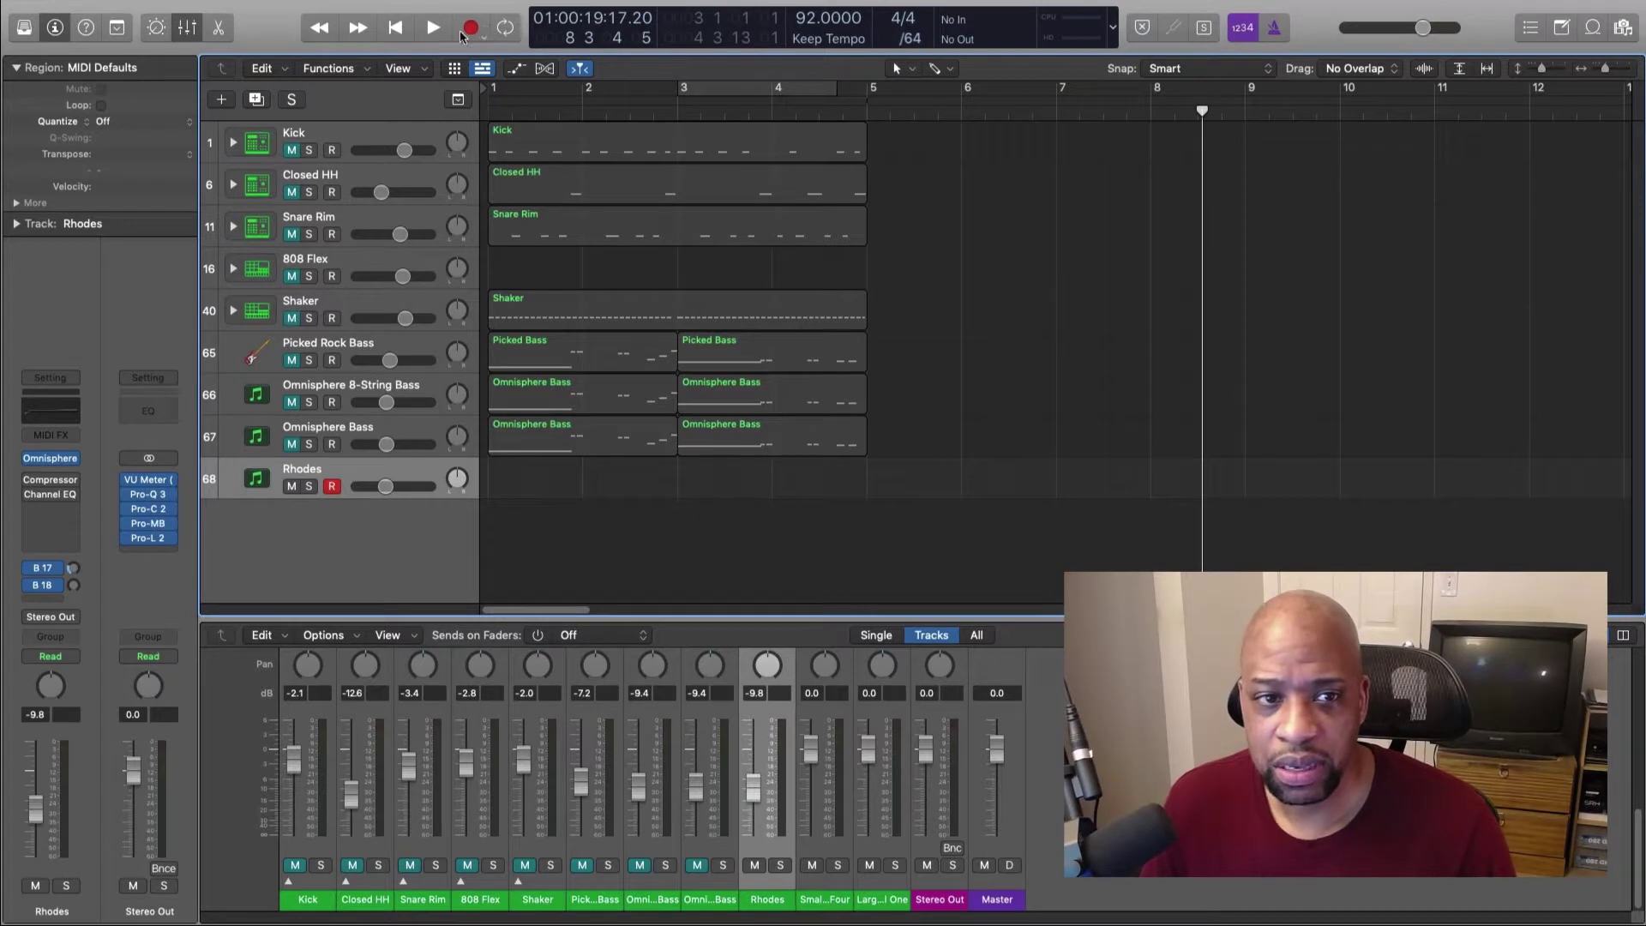
# Place the playhead just before bar 5 and run a brief test record pass, then stop it.
pyautogui.click(863, 112)
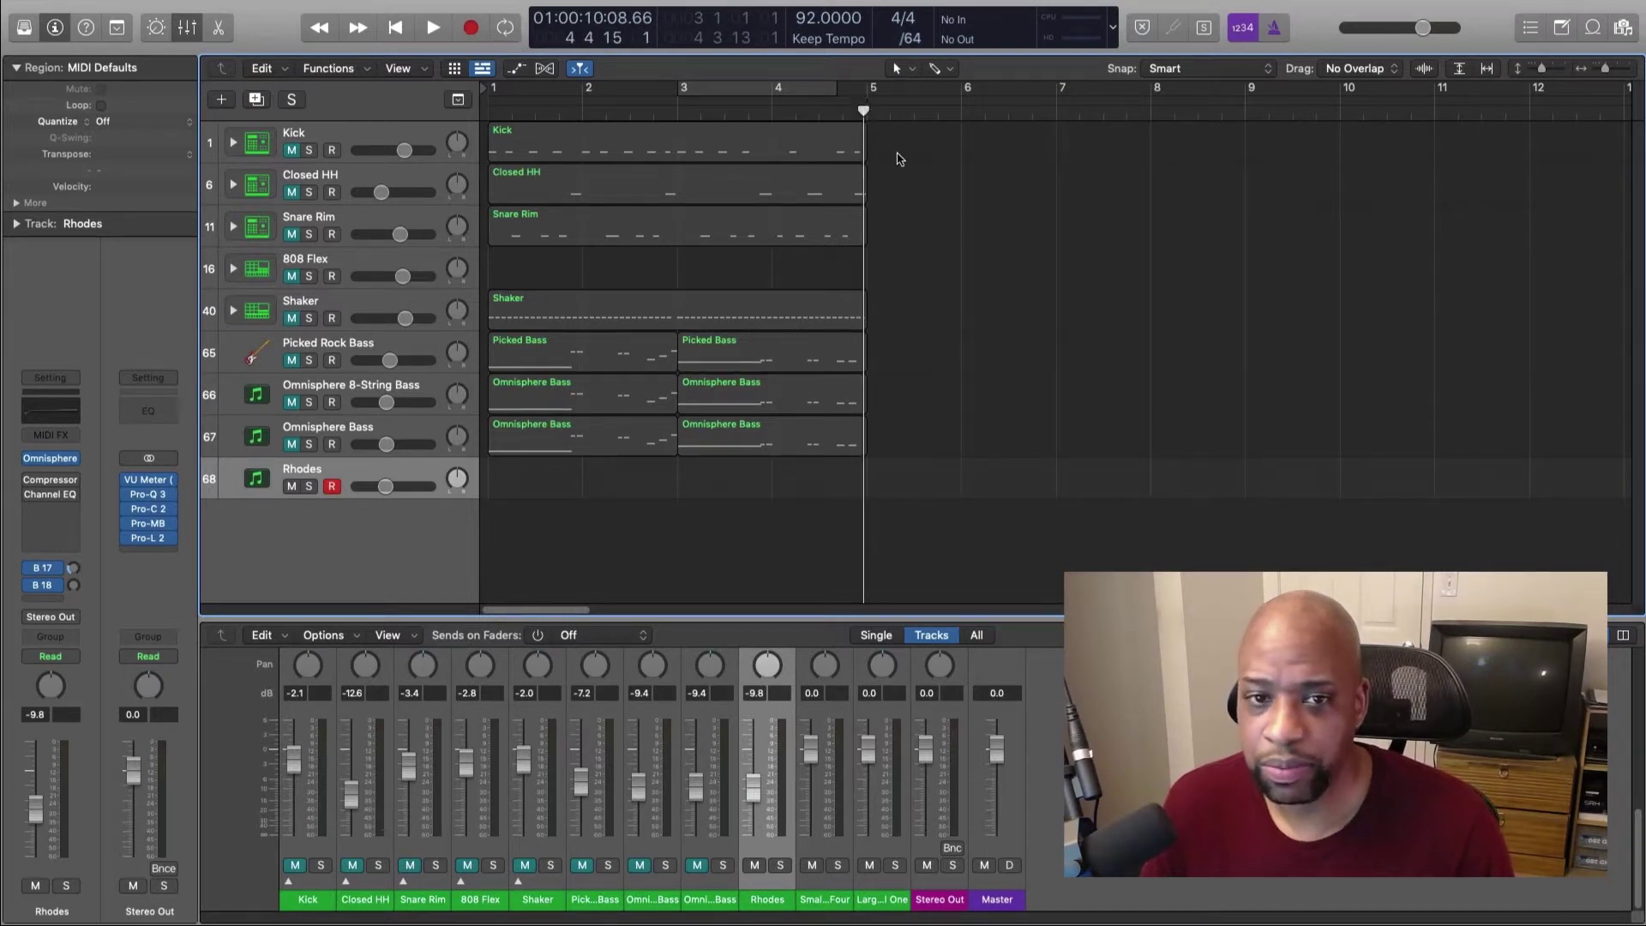
pyautogui.press('r')
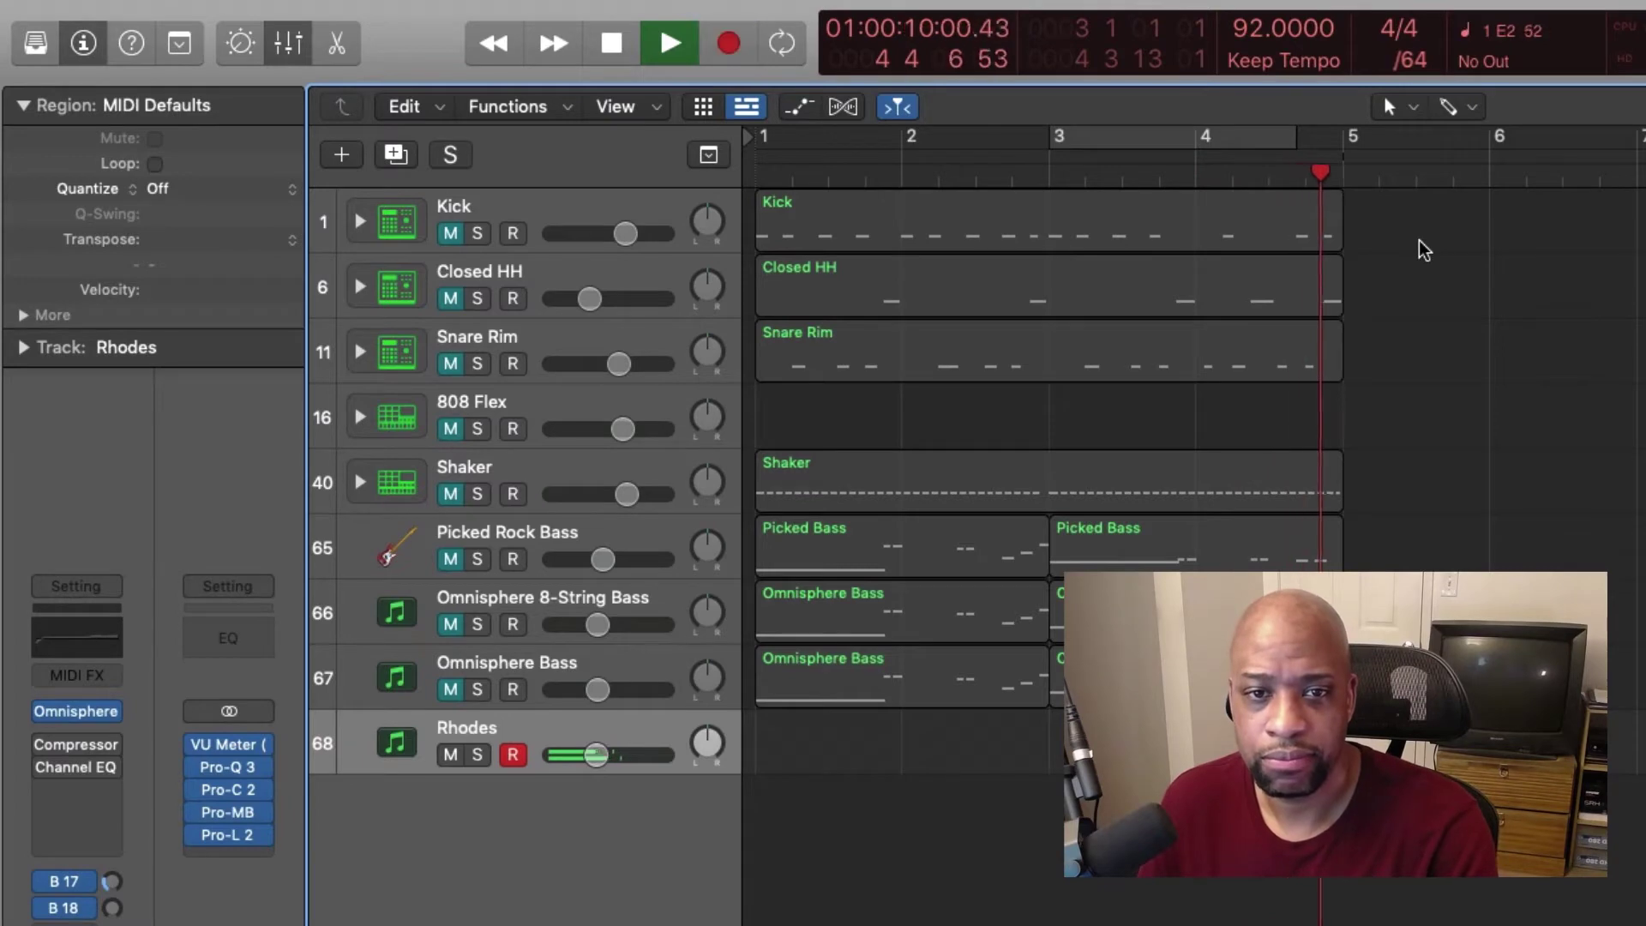
pyautogui.press('x')
pyautogui.press('space')
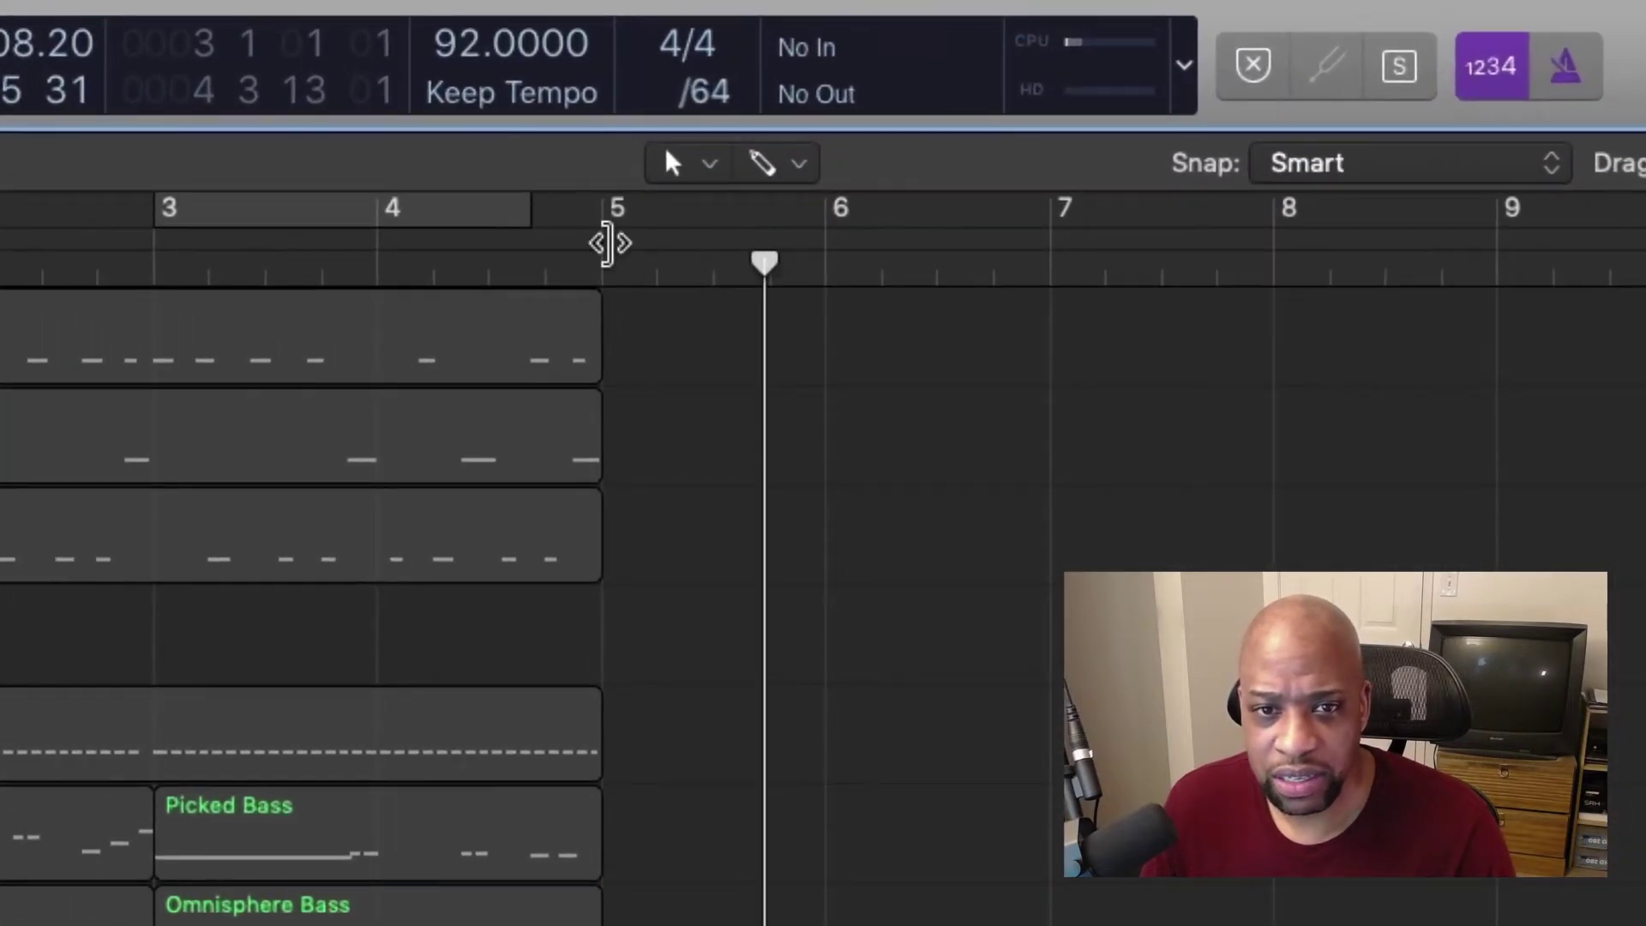
# Draw a punch range in the upper ruler spanning bars 5 to 7.
pyautogui.moveTo(610, 246); pyautogui.dragTo(602, 329)
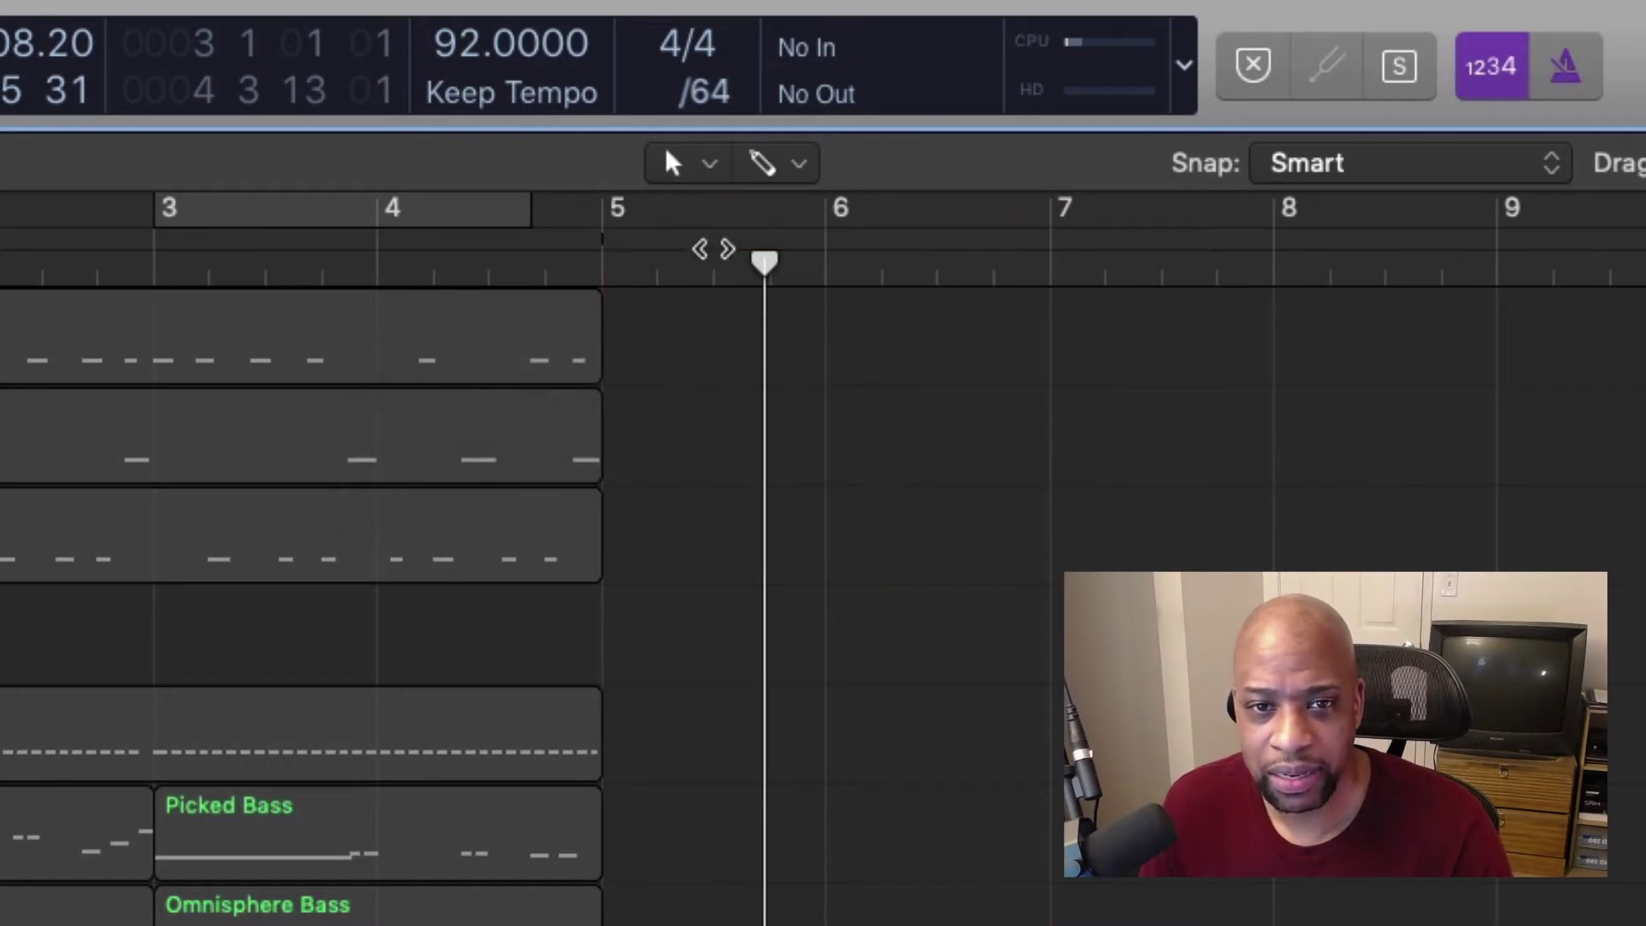
pyautogui.moveTo(603, 243); pyautogui.dragTo(1046, 271)
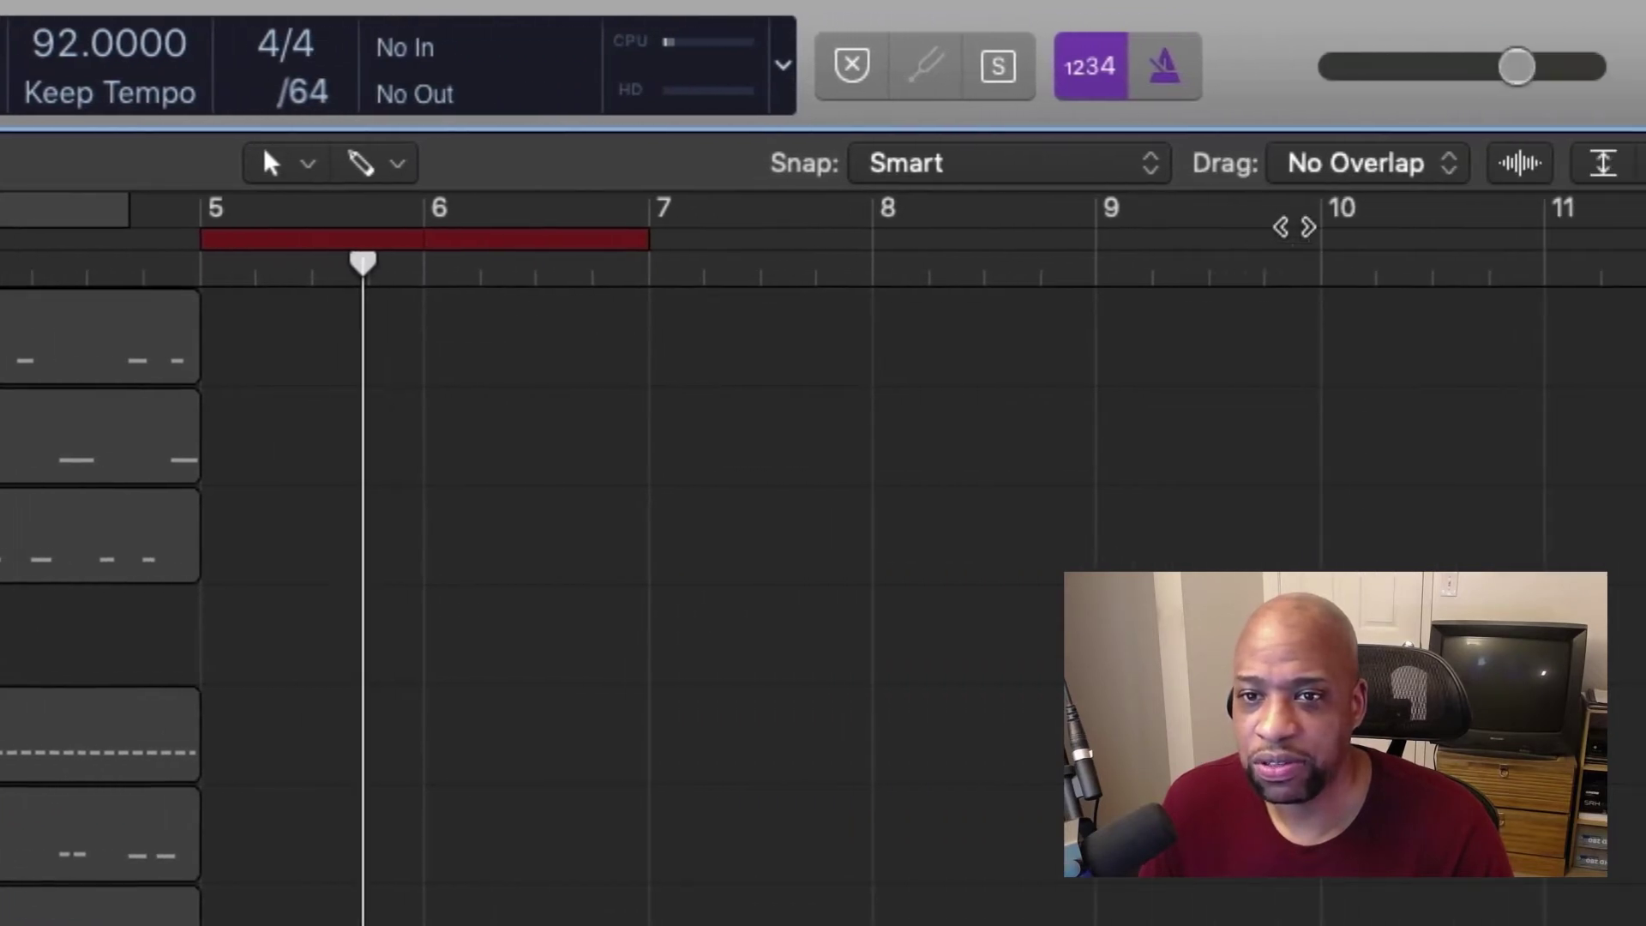
# Tick Autopunch under Modes and Functions in Customize Control Bar and Display, then close it.
pyautogui.rightClick(1290, 67)
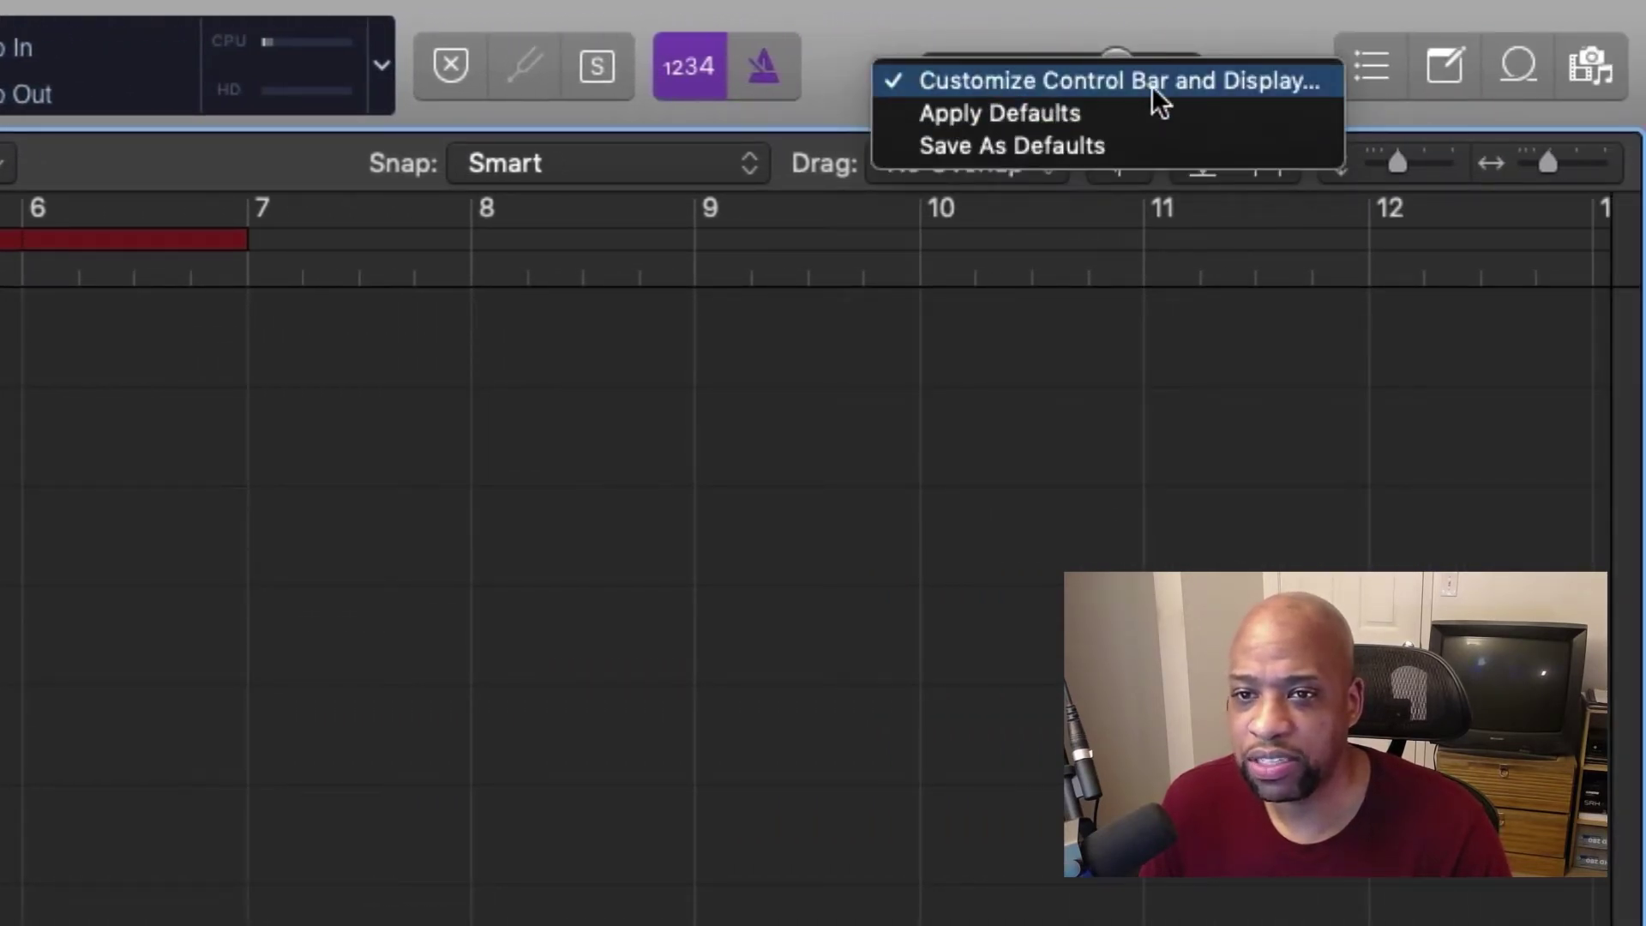
pyautogui.click(1266, 86)
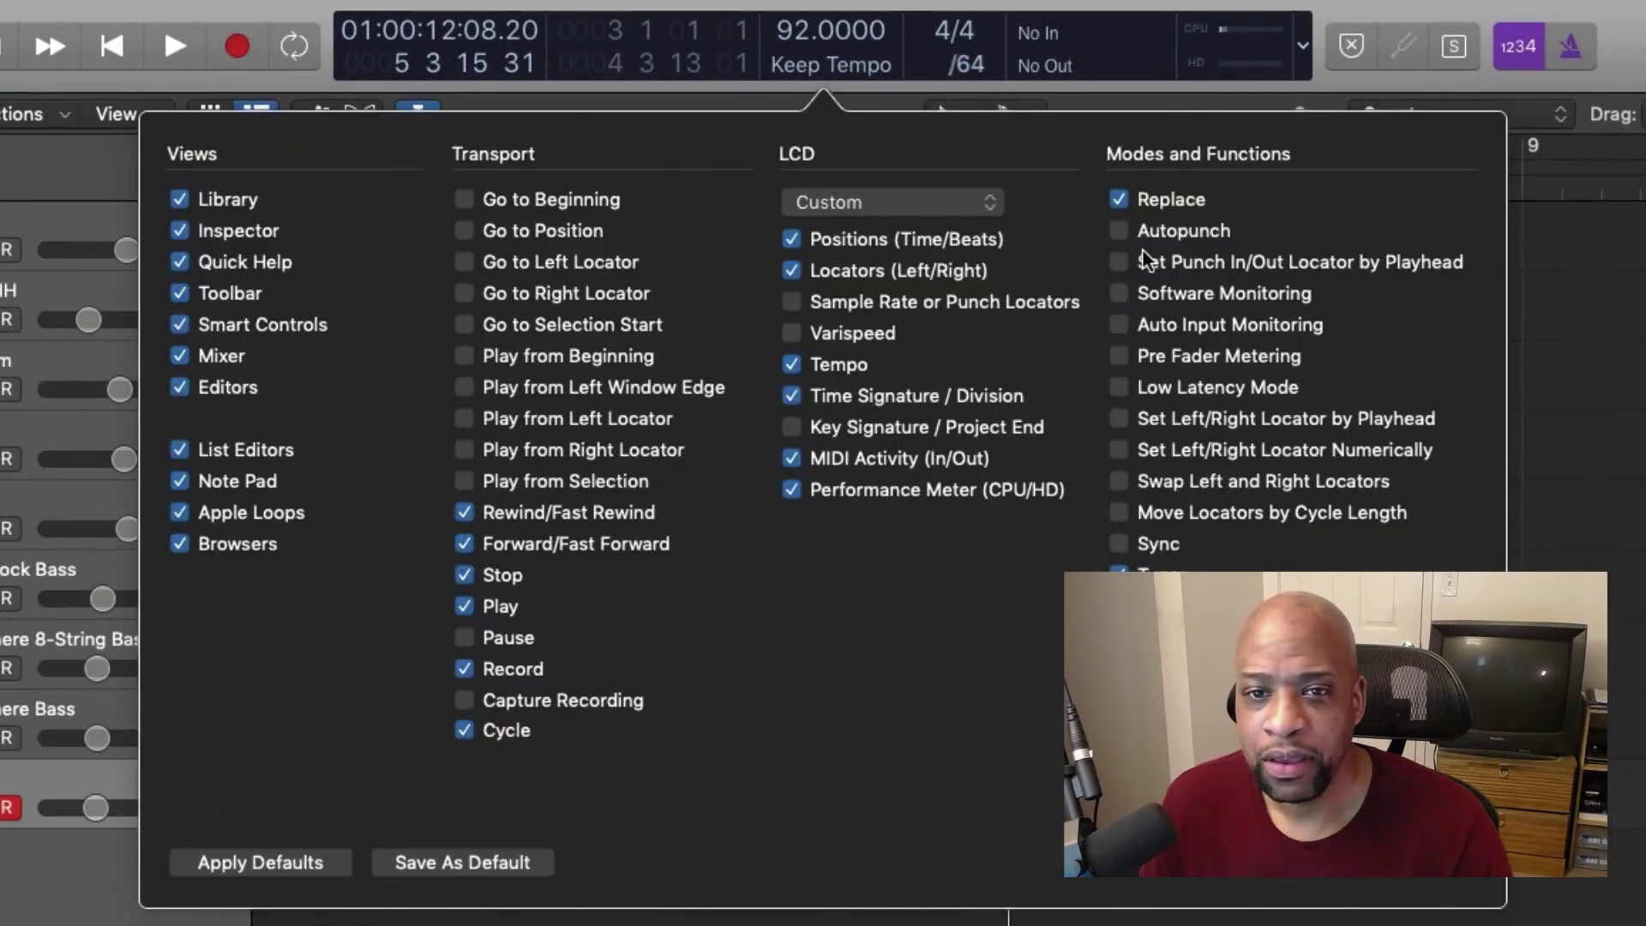
pyautogui.click(1187, 232)
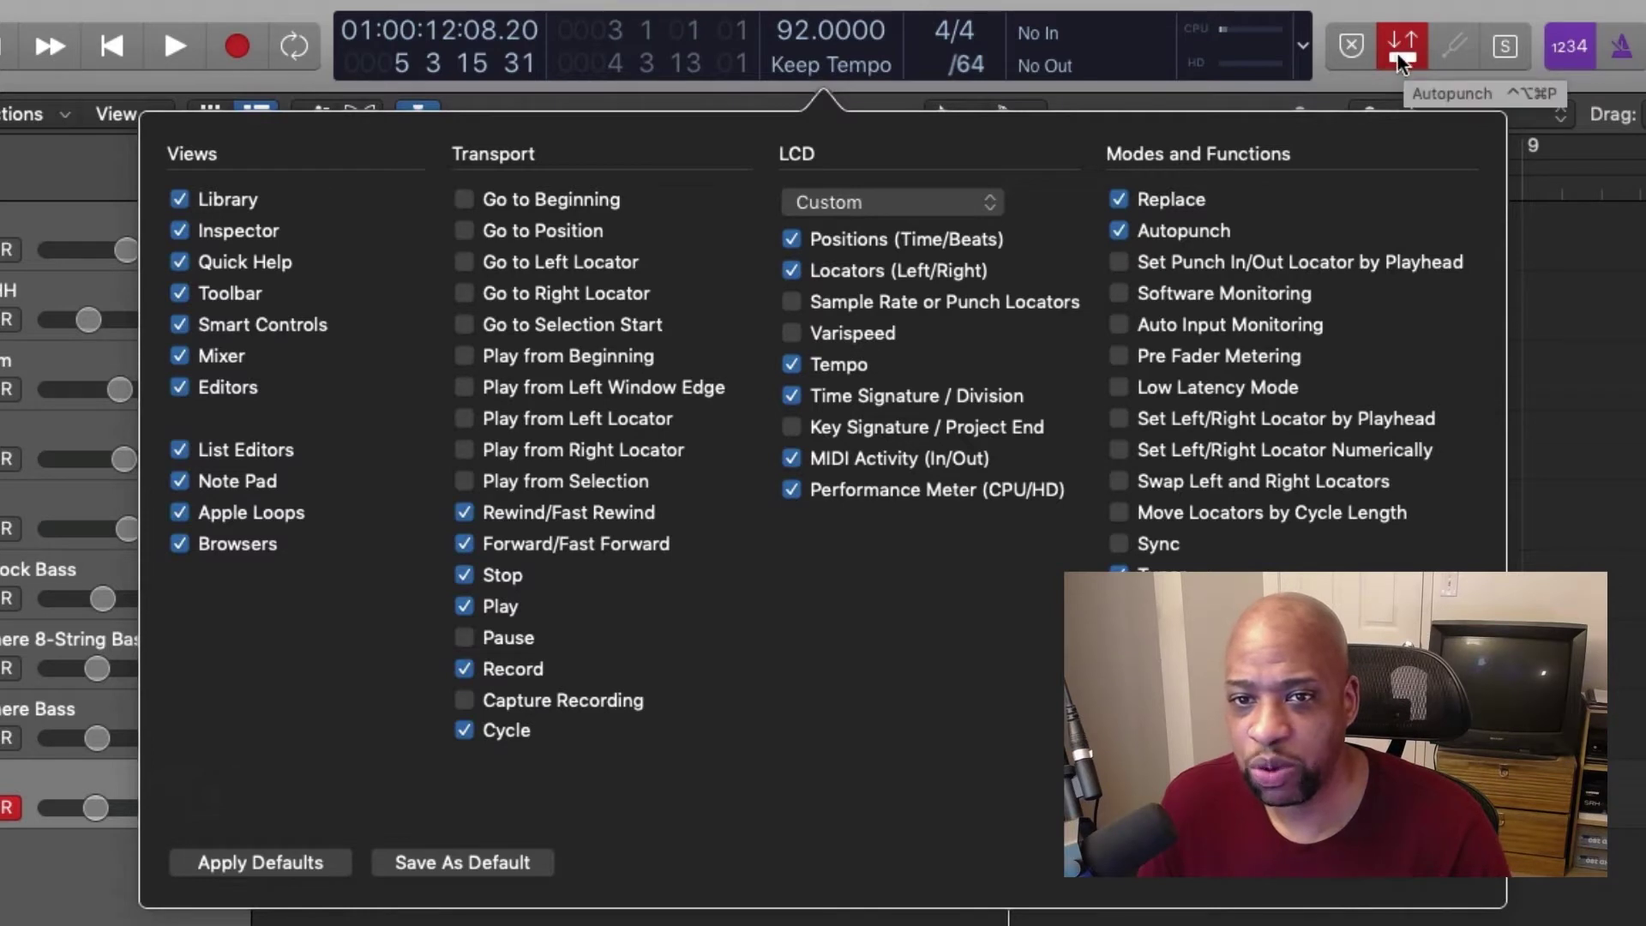
pyautogui.click(1206, 227)
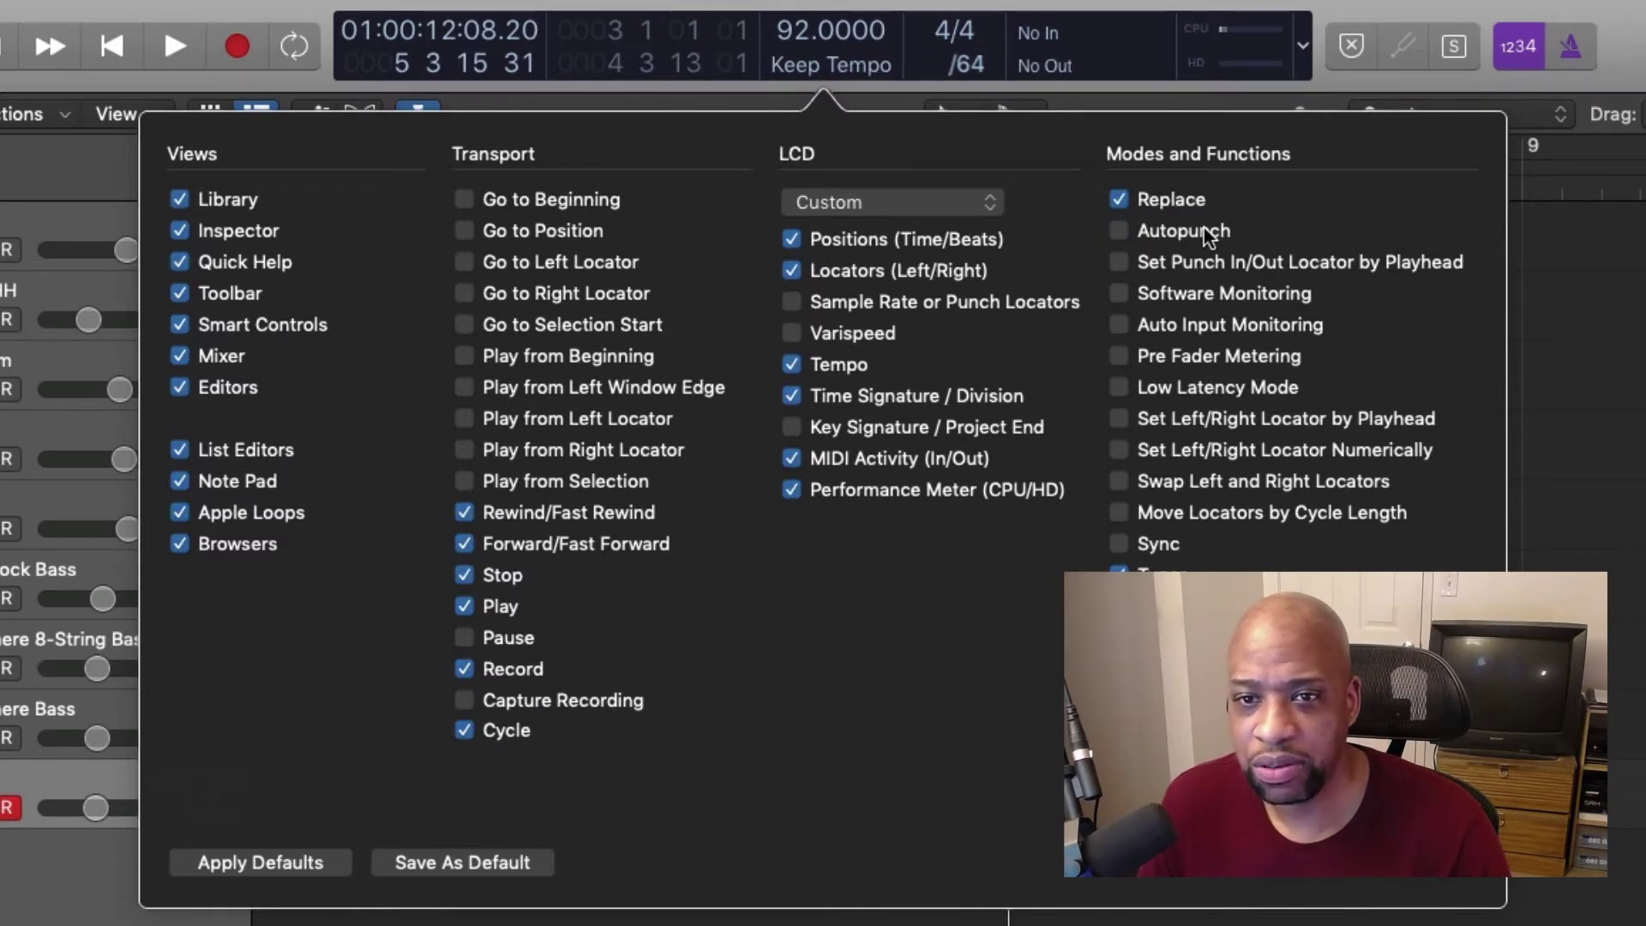
pyautogui.click(1206, 230)
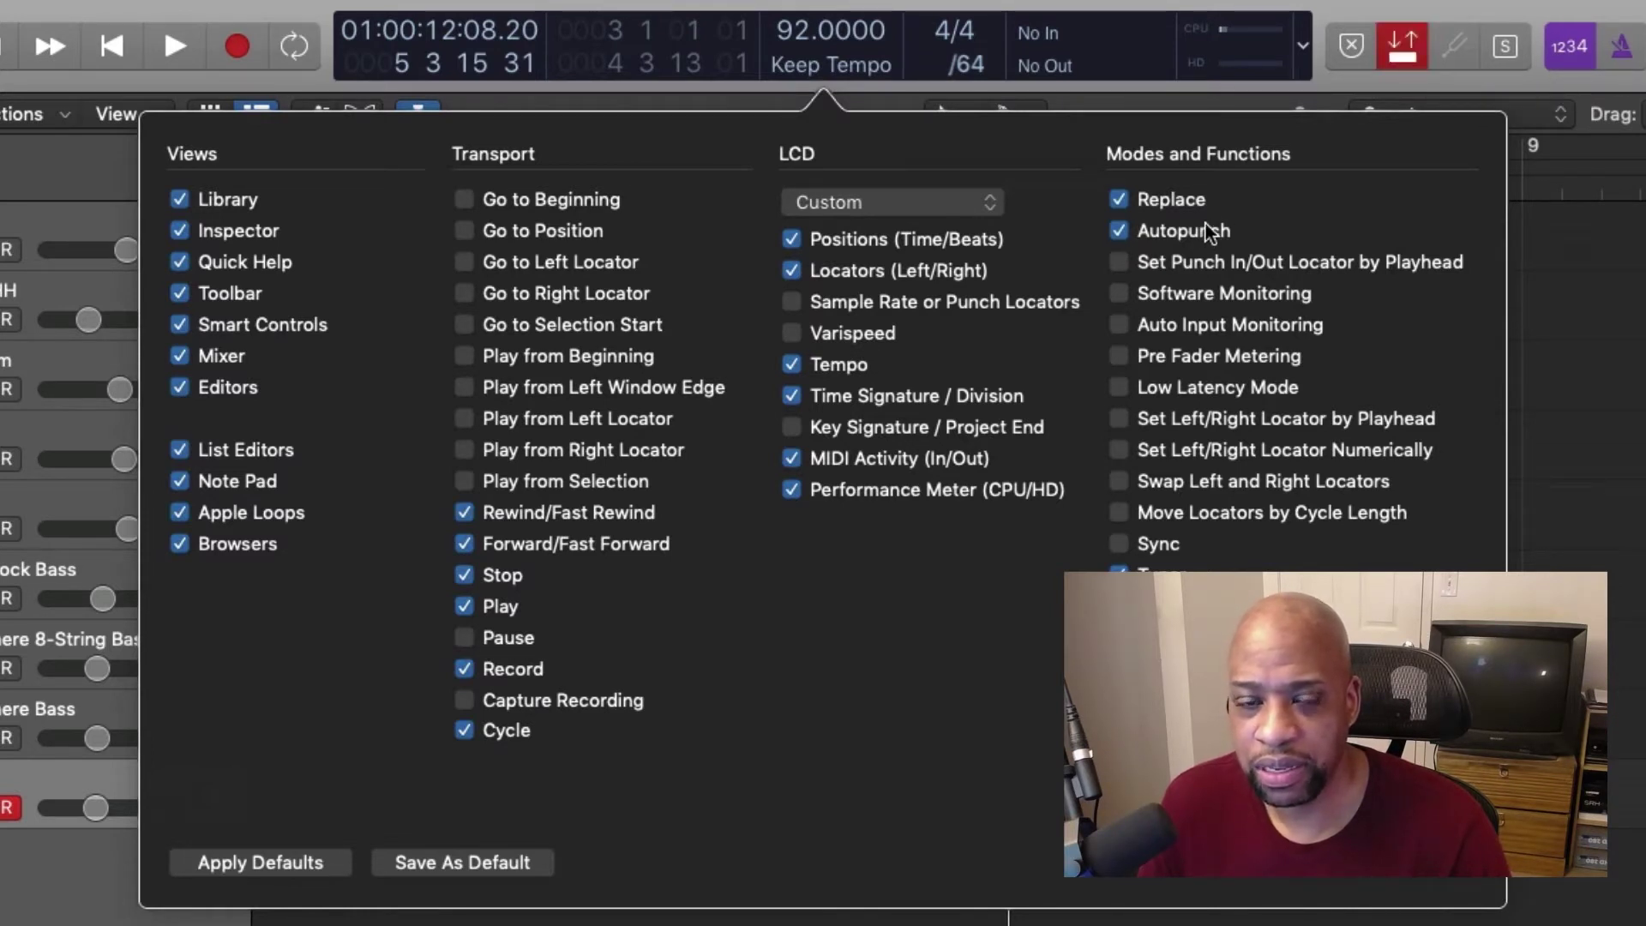
pyautogui.click(1201, 228)
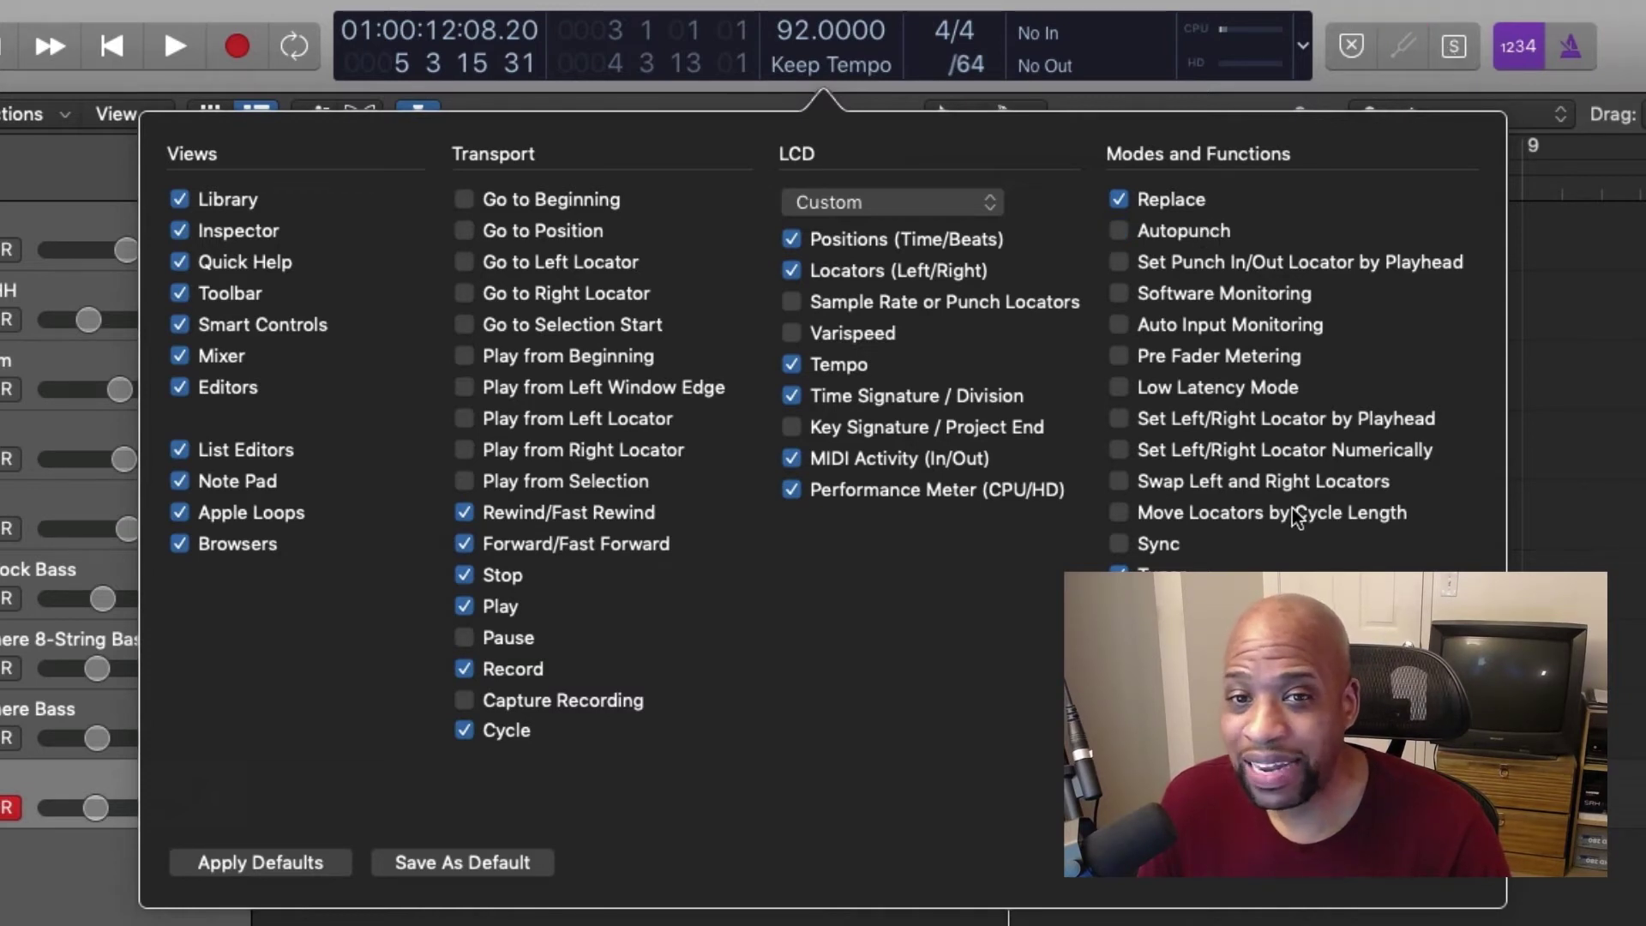
pyautogui.click(1174, 230)
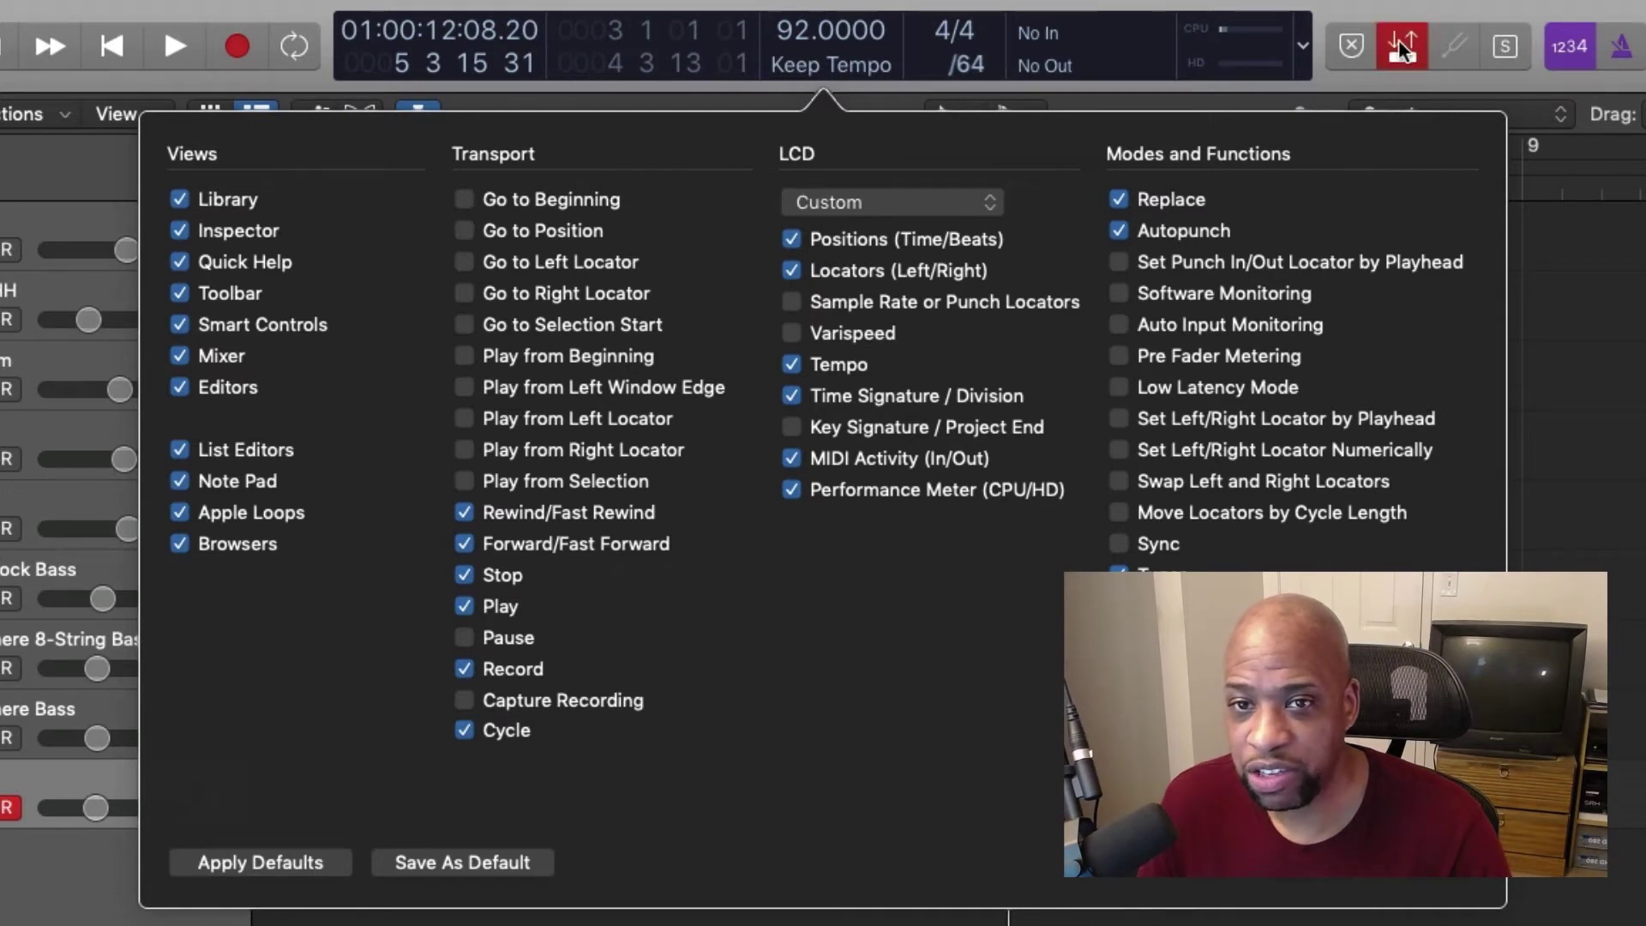
pyautogui.click(1181, 229)
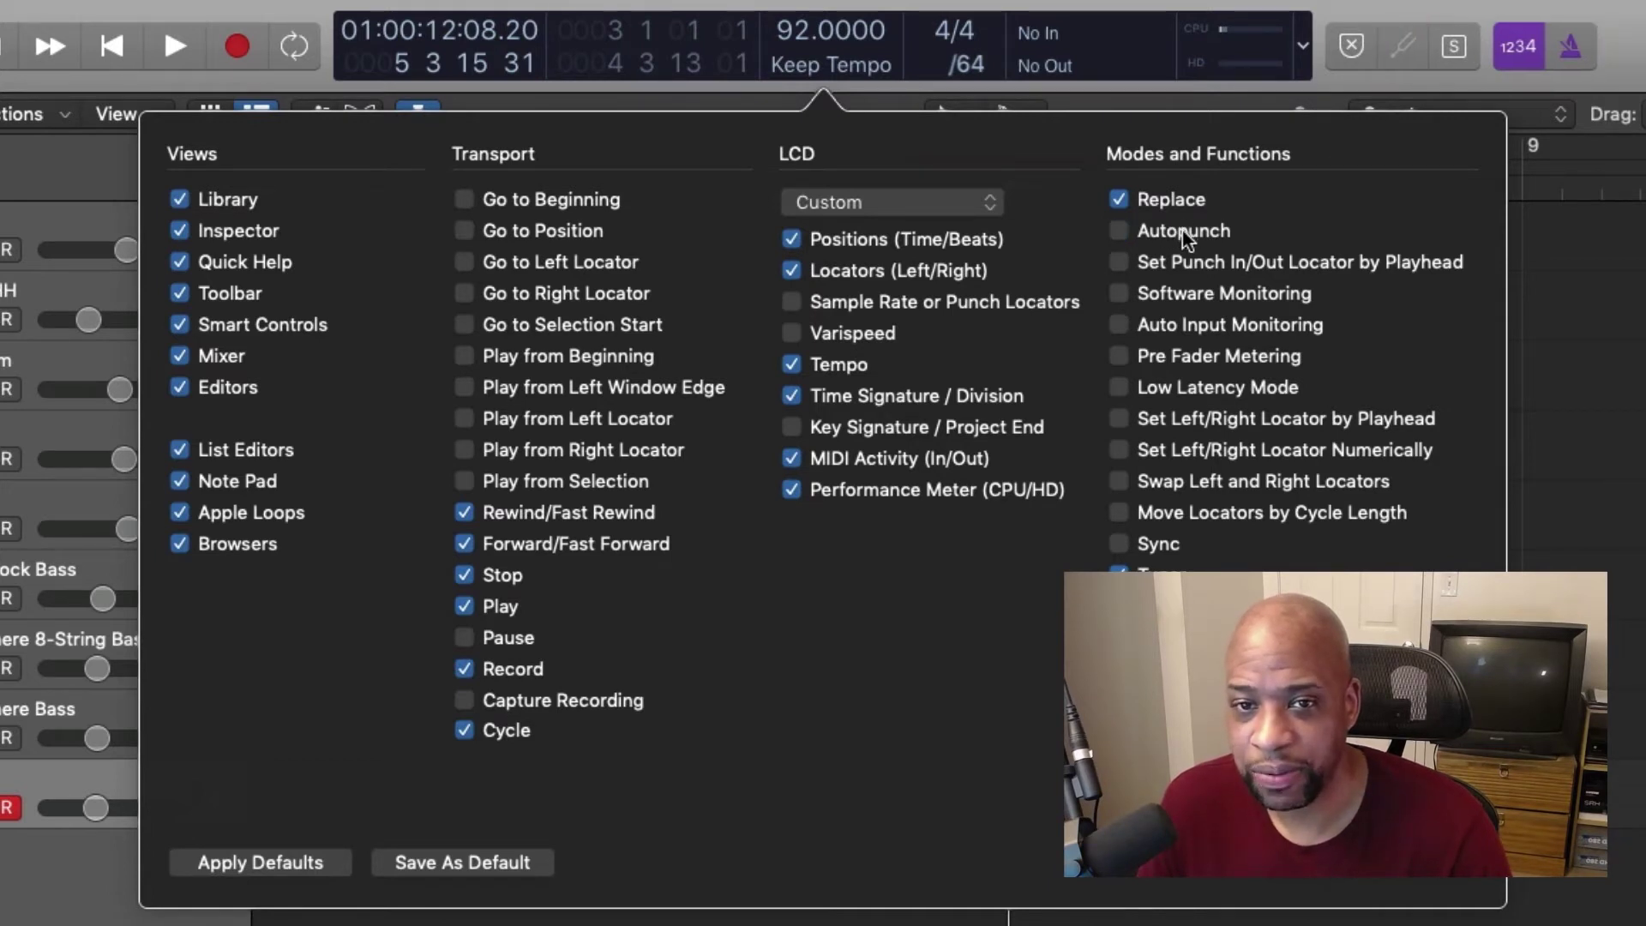
pyautogui.click(1182, 230)
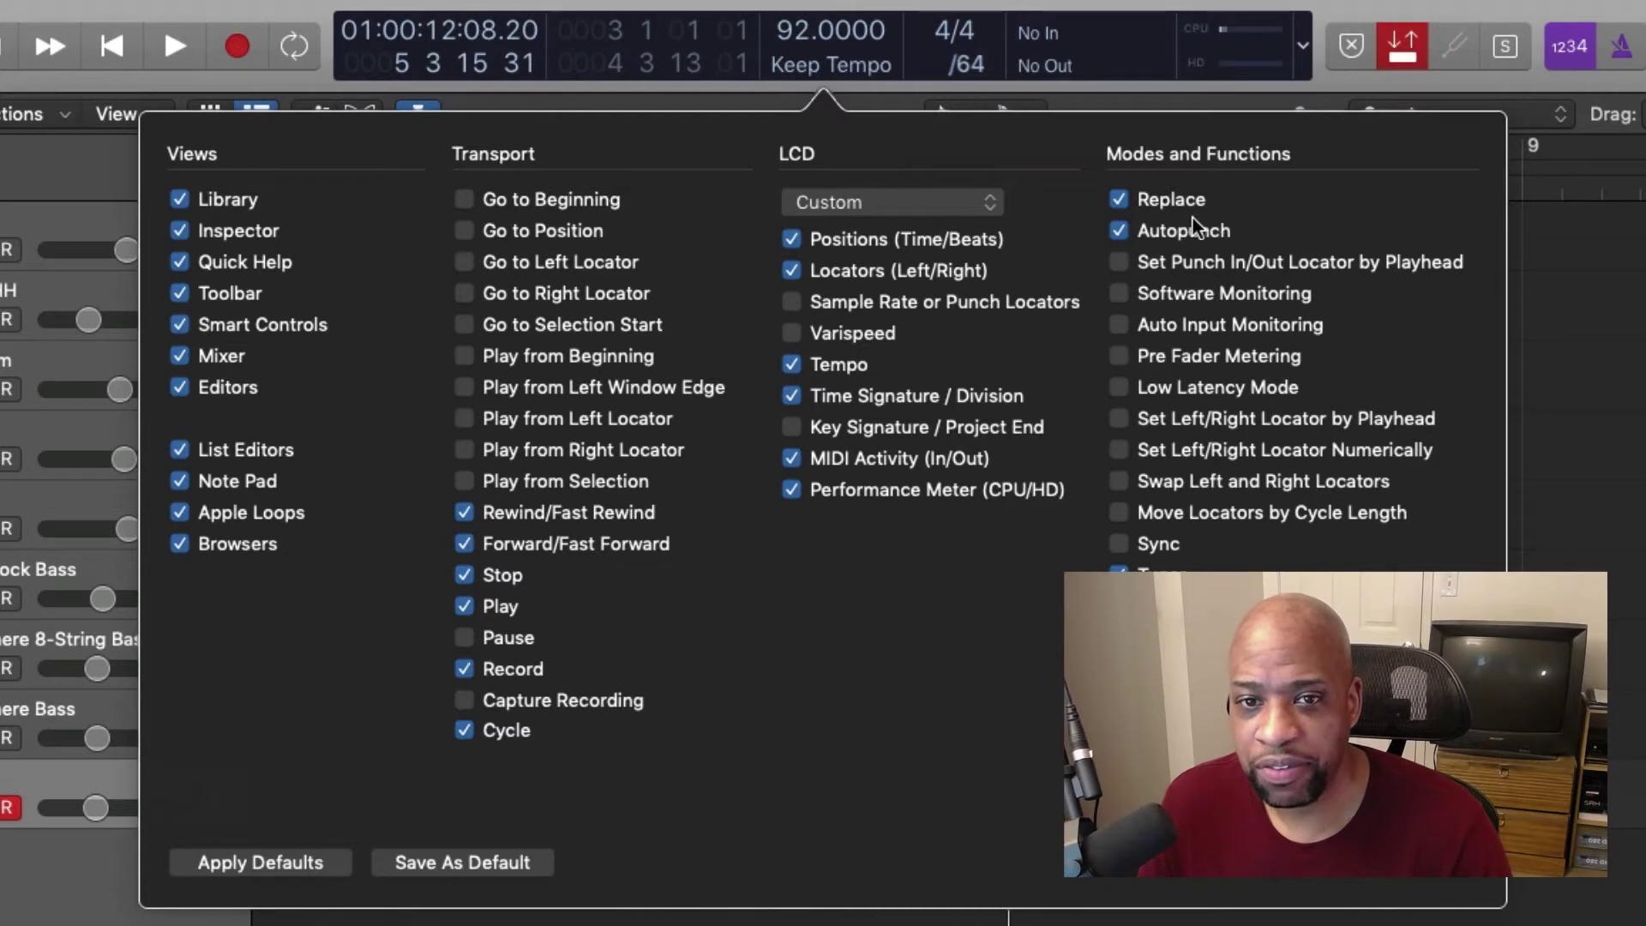
pyautogui.click(1402, 53)
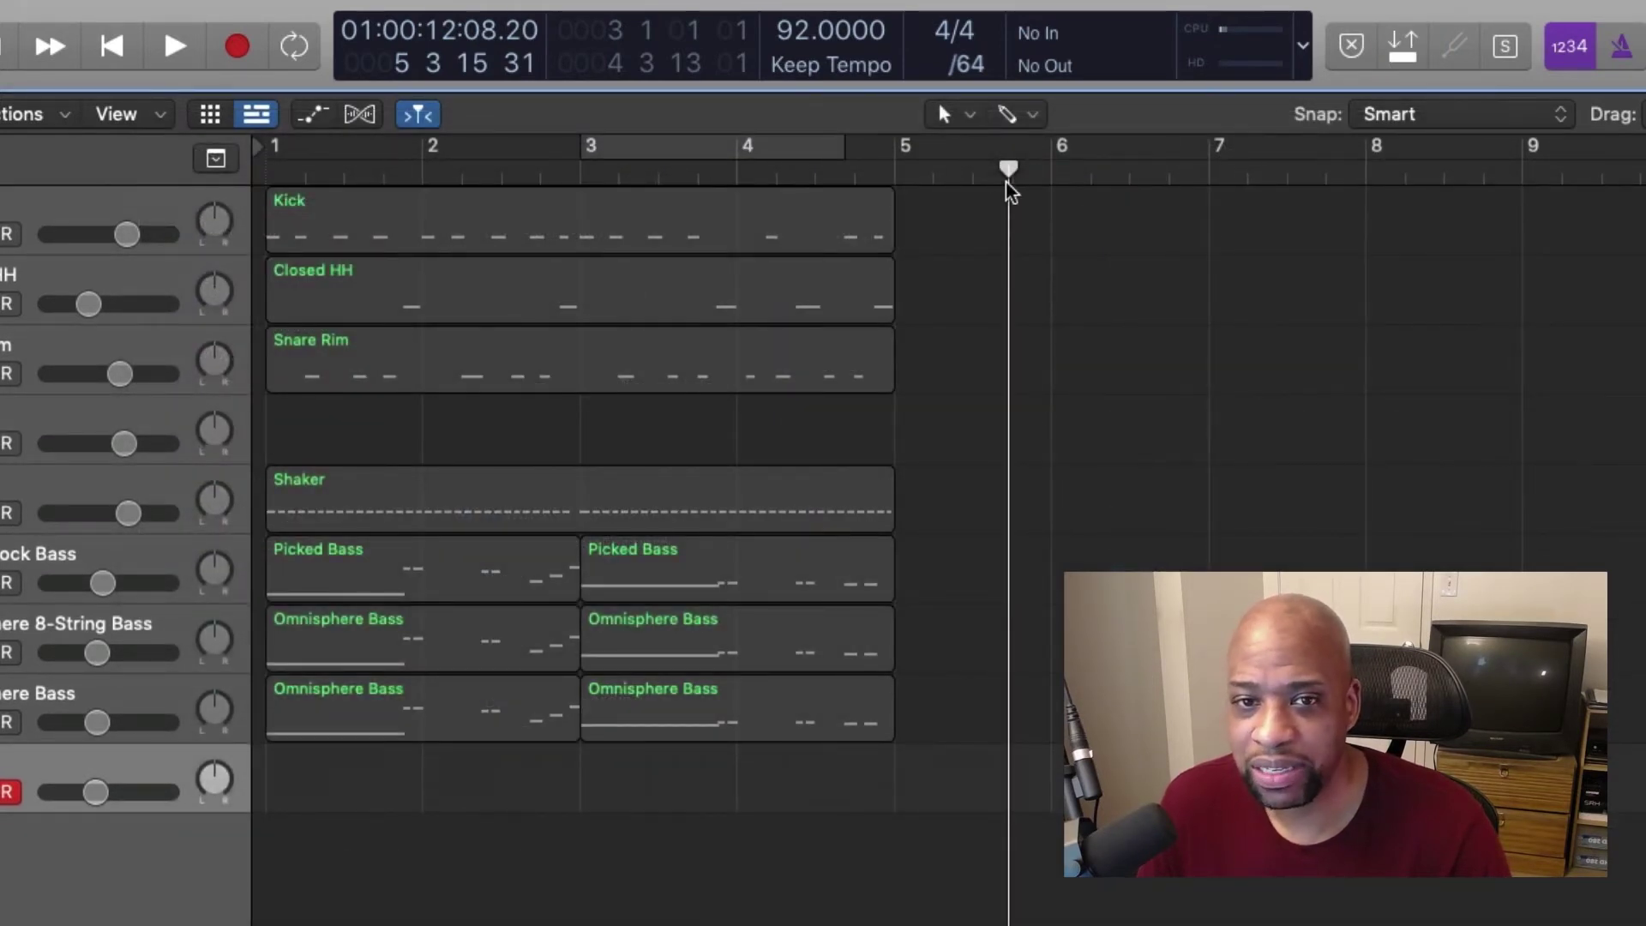
# Move the playhead to bar 6 and turn Autopunch on, testing the Option-Control-Command-P toggle.
pyautogui.moveTo(1011, 171); pyautogui.dragTo(1051, 172)
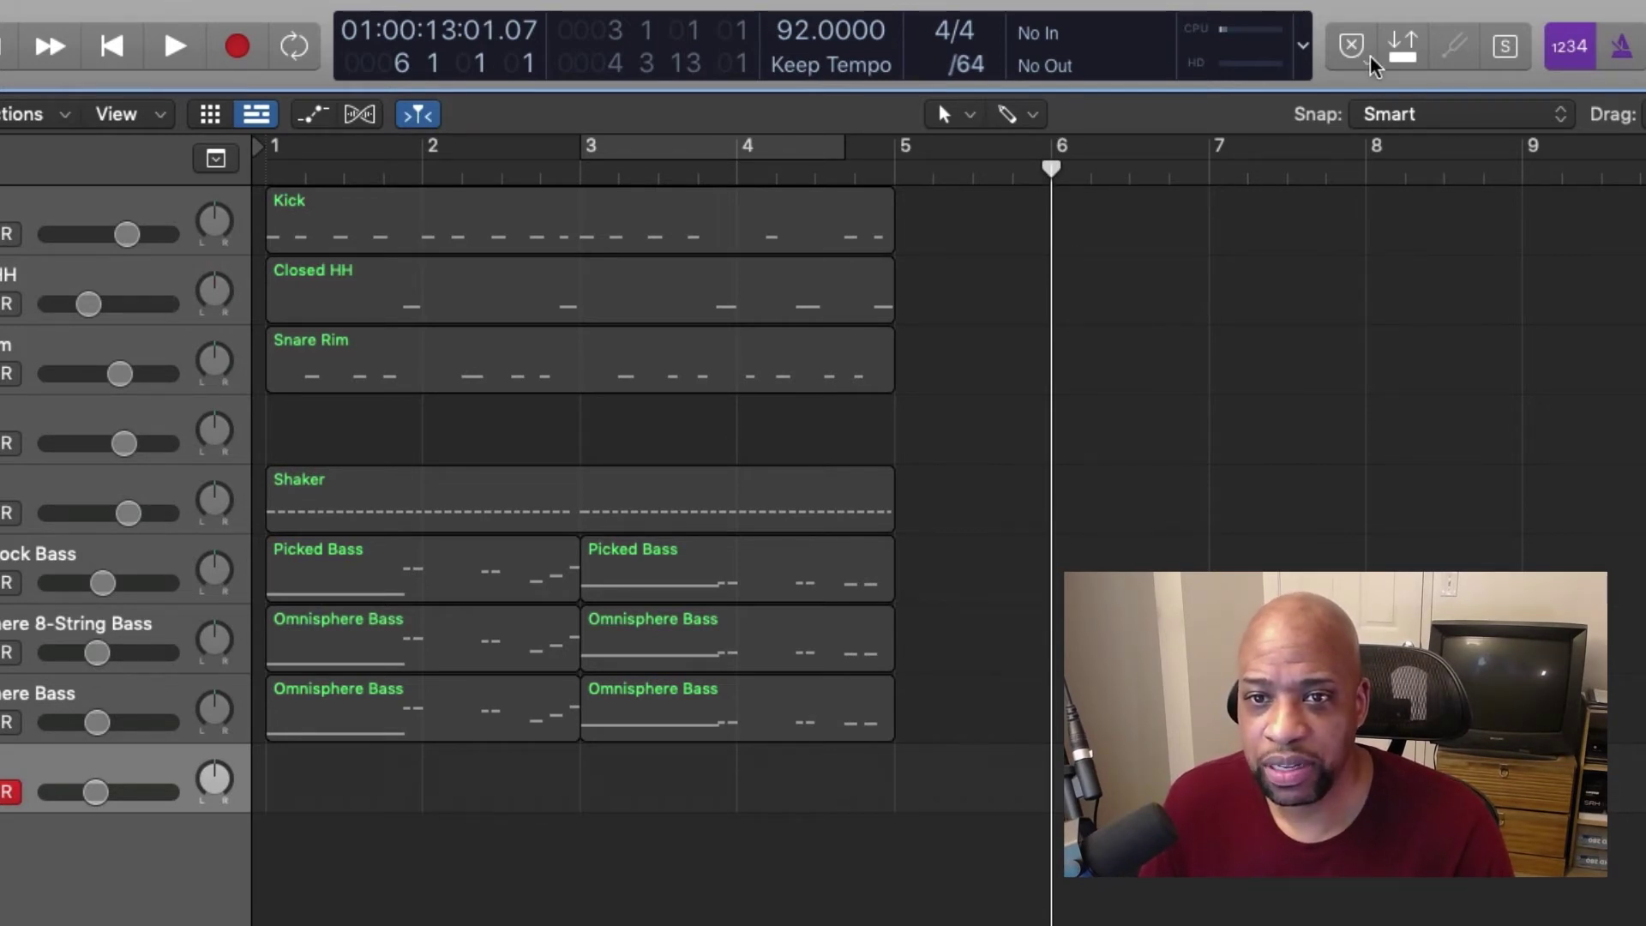
pyautogui.click(1400, 49)
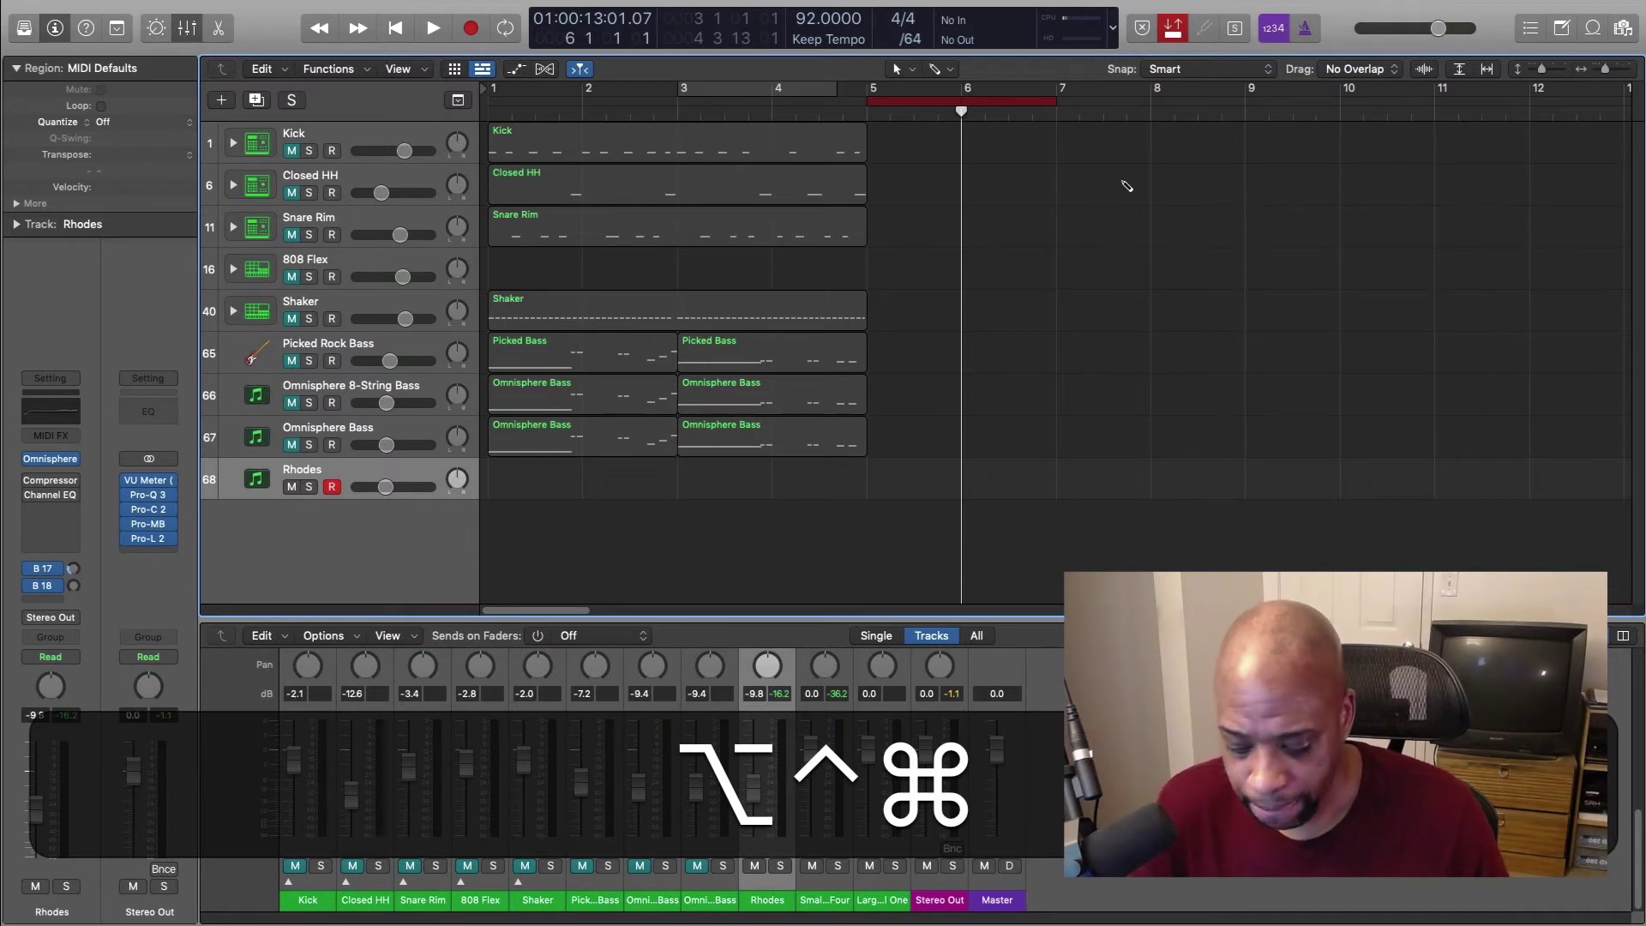
pyautogui.press('ctrl+alt+super+p')
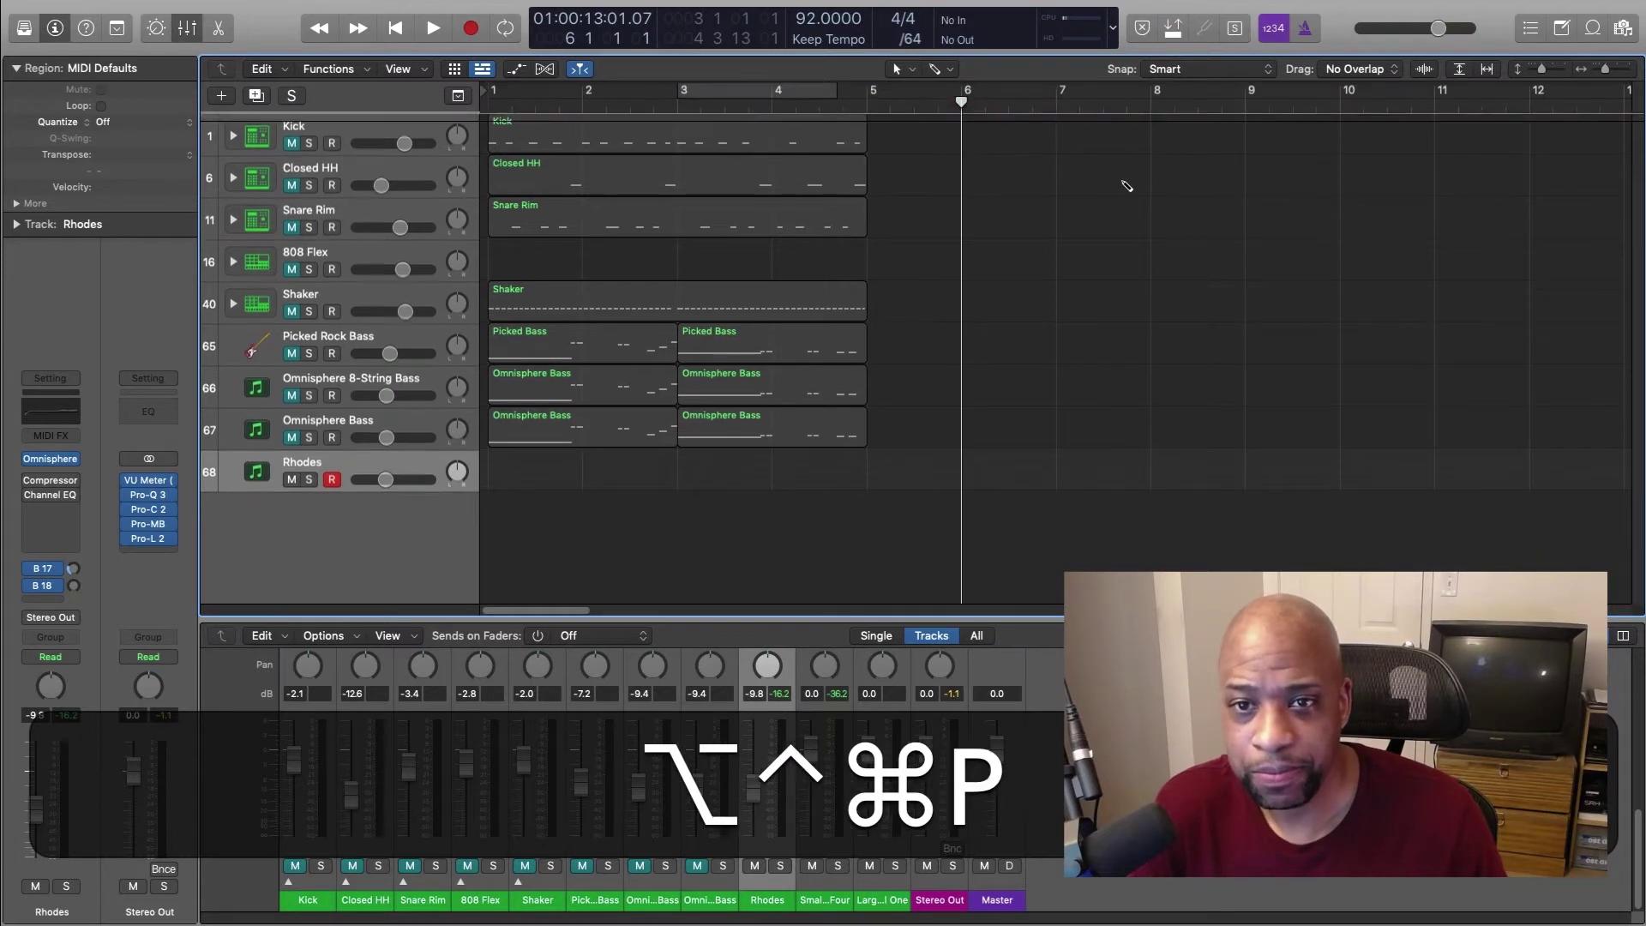
pyautogui.press('ctrl+alt+super+p')
pyautogui.press('ctrl+alt+super+p')
pyautogui.press('ctrl+alt+super+p')
pyautogui.press('ctrl+alt+super+p')
pyautogui.press('ctrl+alt+super+p')
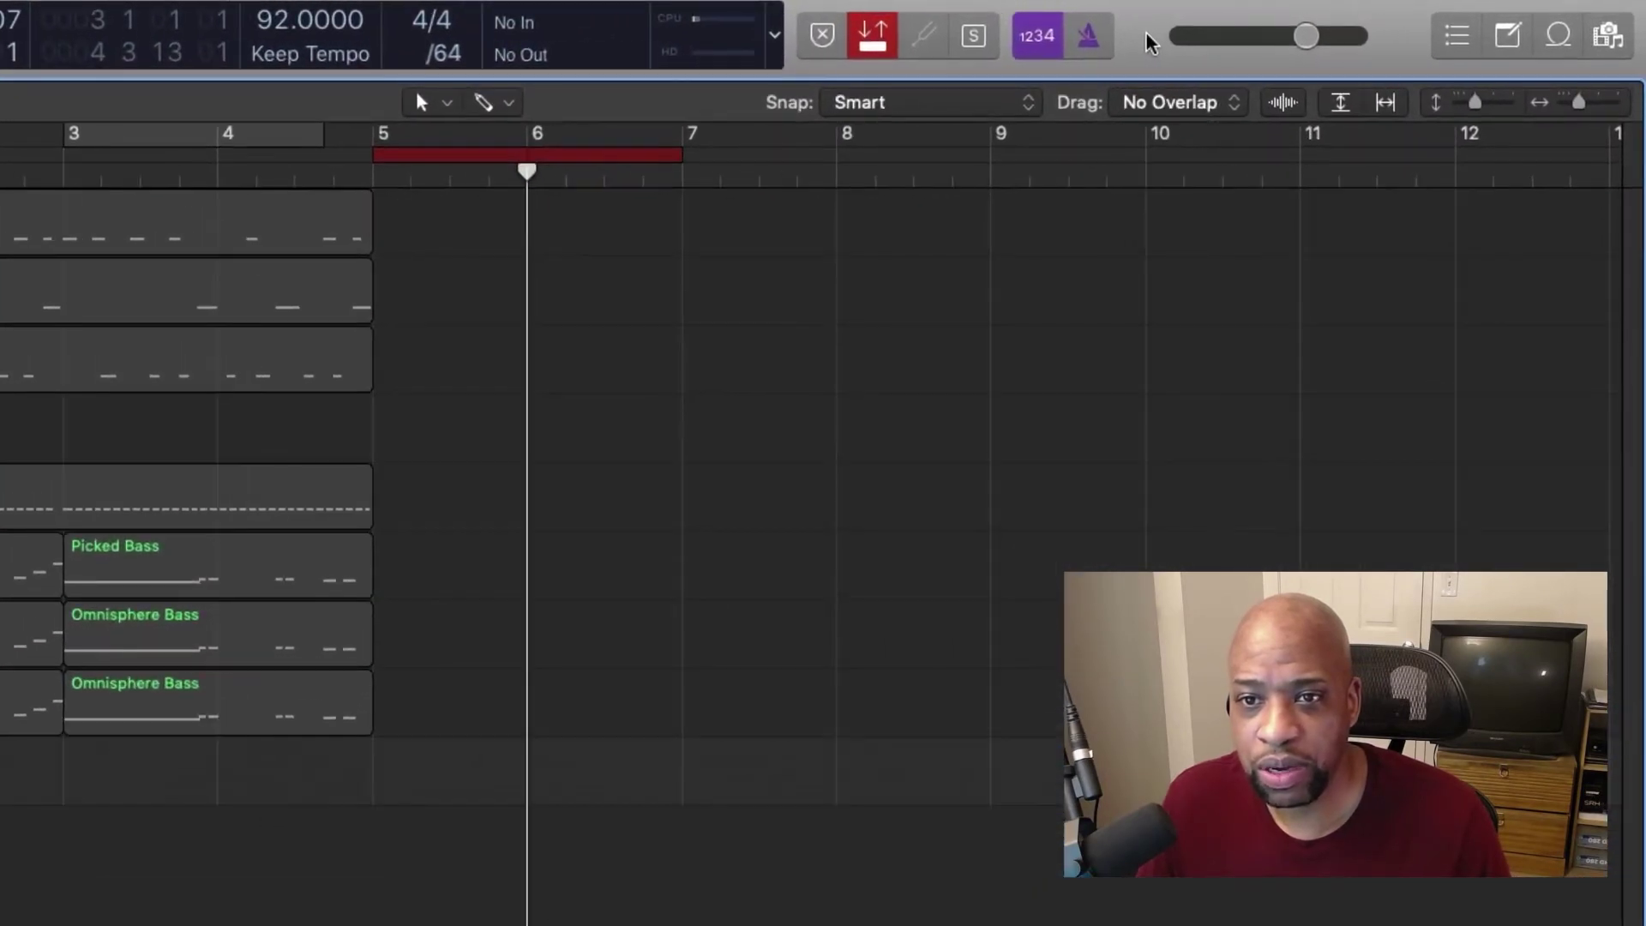
# Turn Autopunch off, untick its control bar button, and return the playhead to bar 6.
pyautogui.click(899, 31)
pyautogui.rightClick(1149, 39)
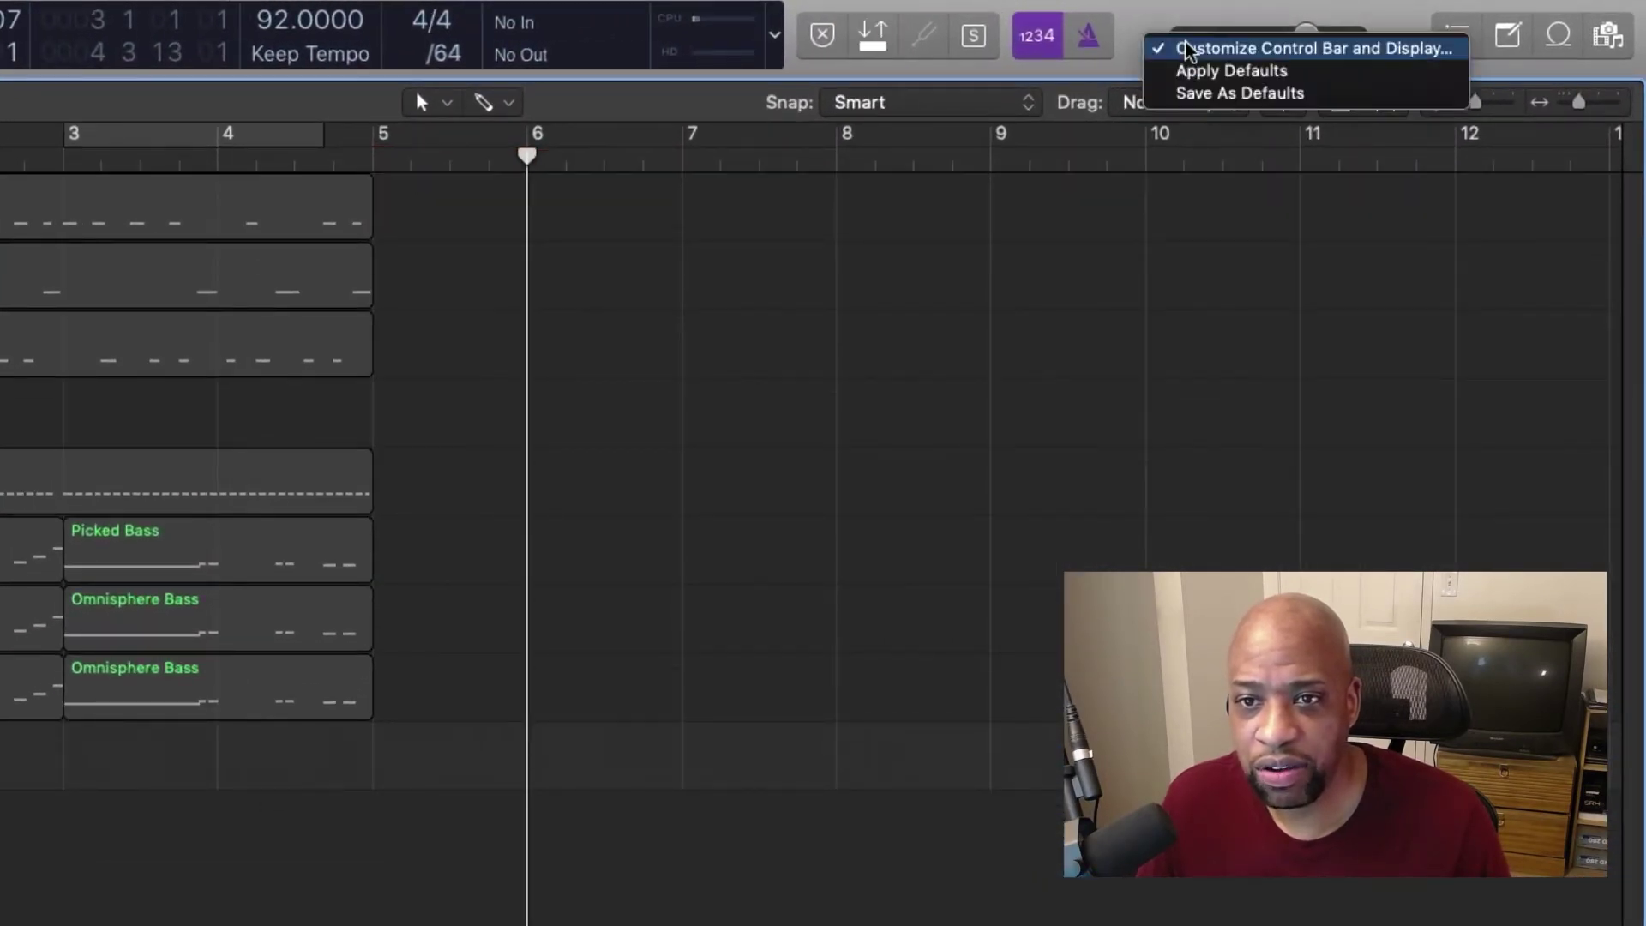
pyautogui.click(1253, 49)
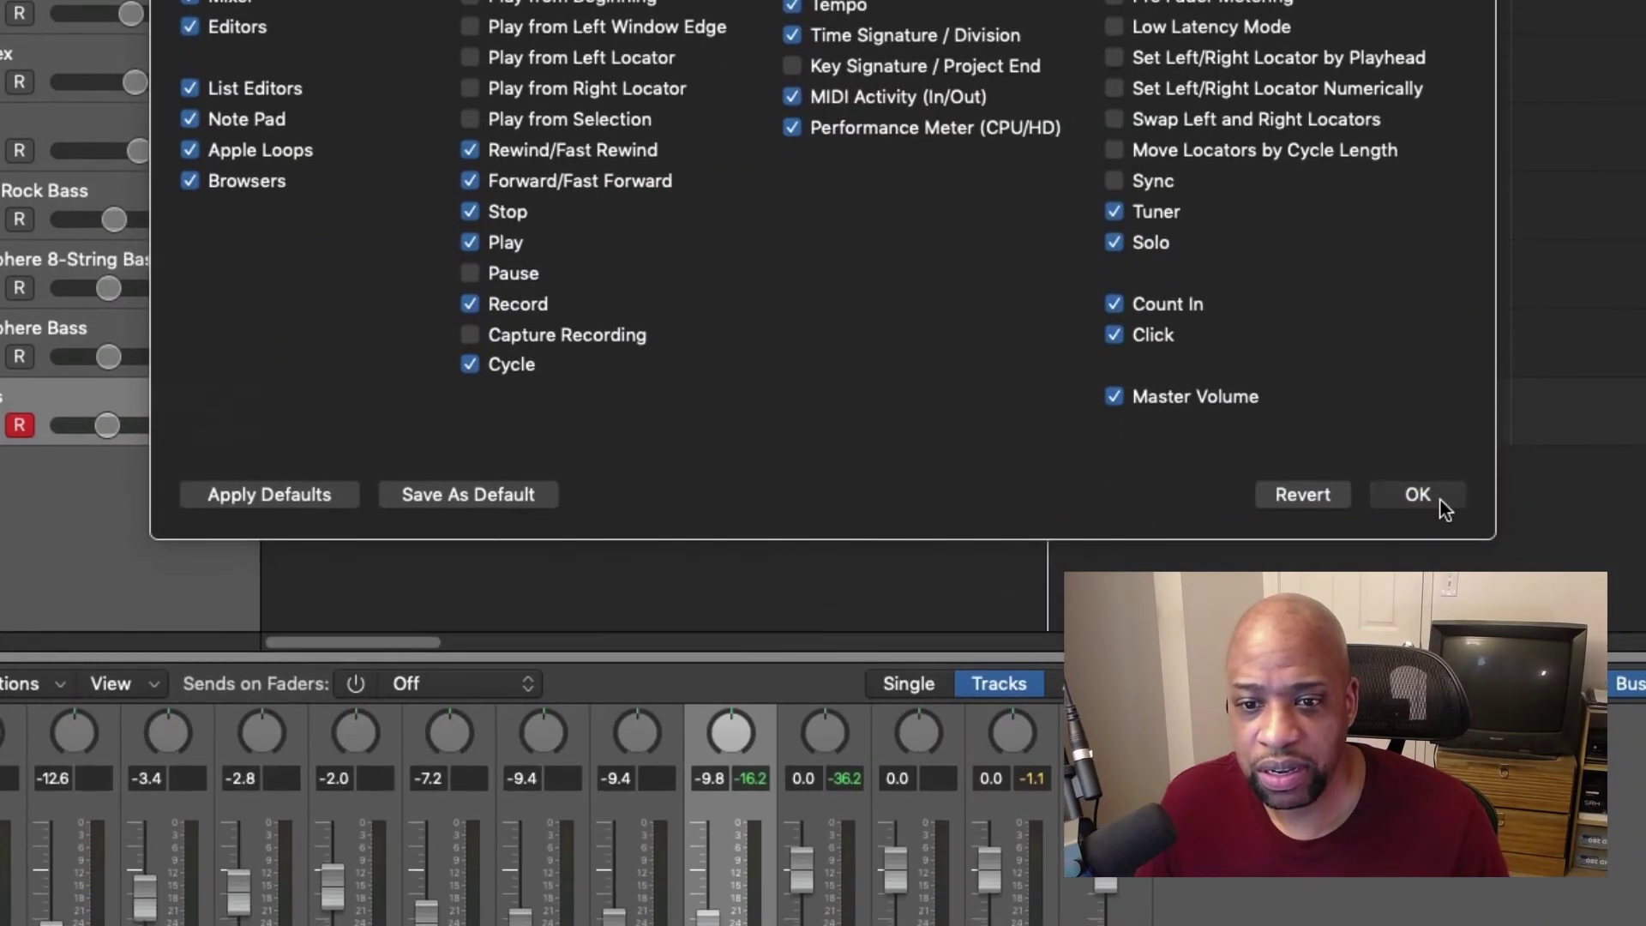
pyautogui.click(1433, 662)
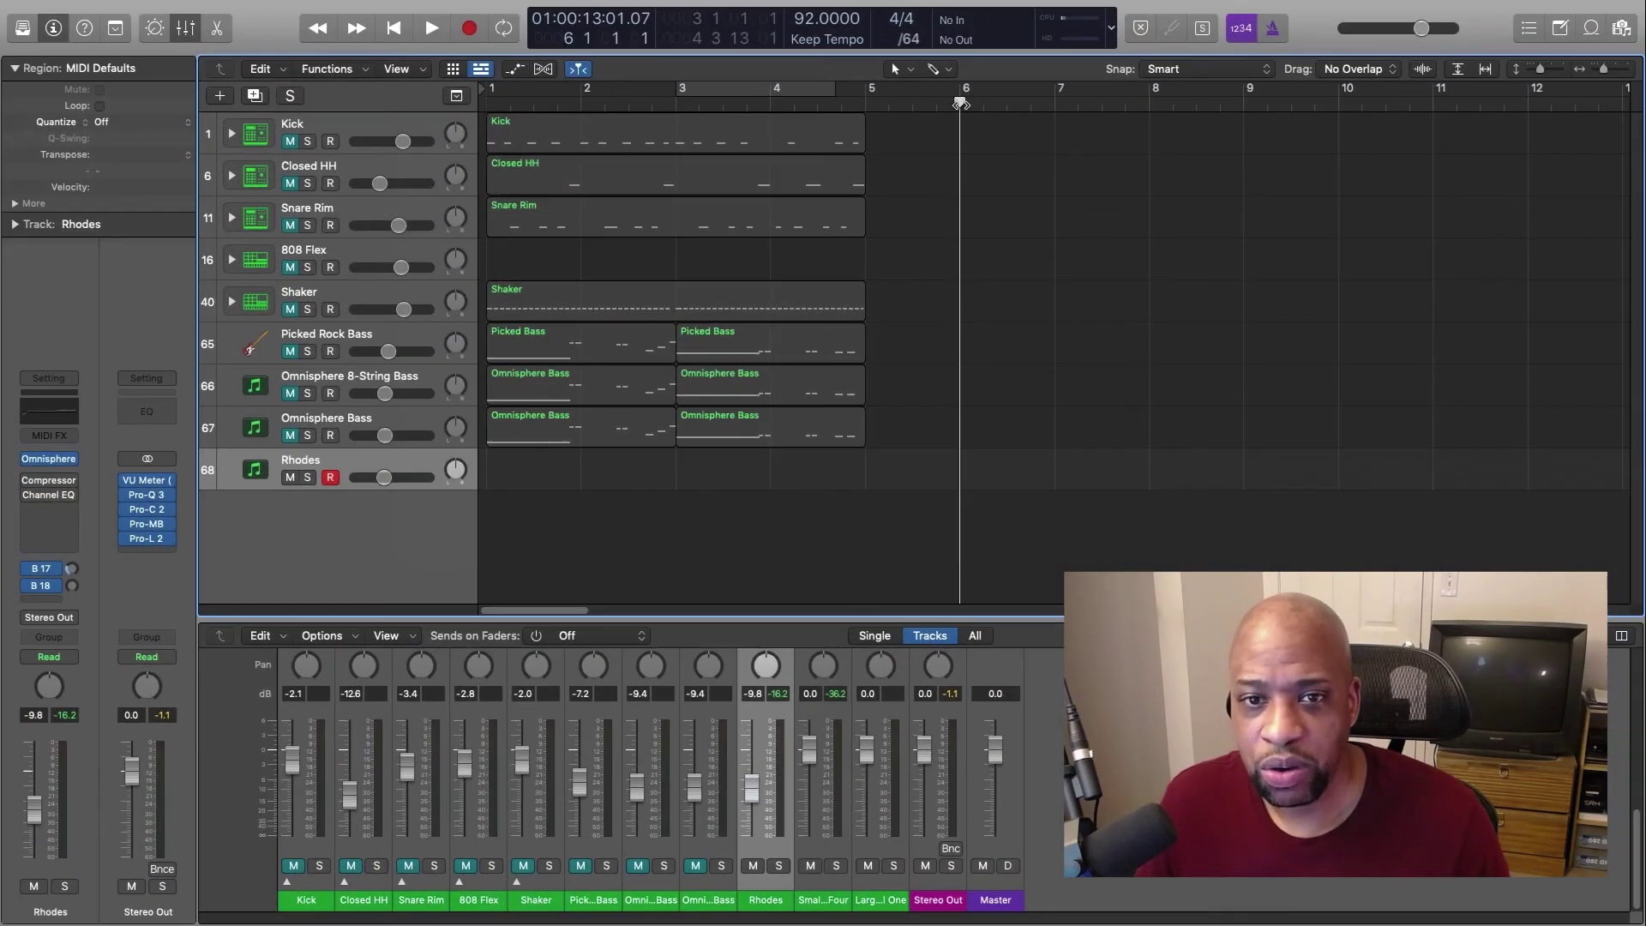
pyautogui.moveTo(961, 103)
pyautogui.mouseDown()
pyautogui.moveTo(1050, 103)
pyautogui.moveTo(960, 103)
pyautogui.moveTo(996, 103)
pyautogui.moveTo(960, 128)
pyautogui.mouseUp()
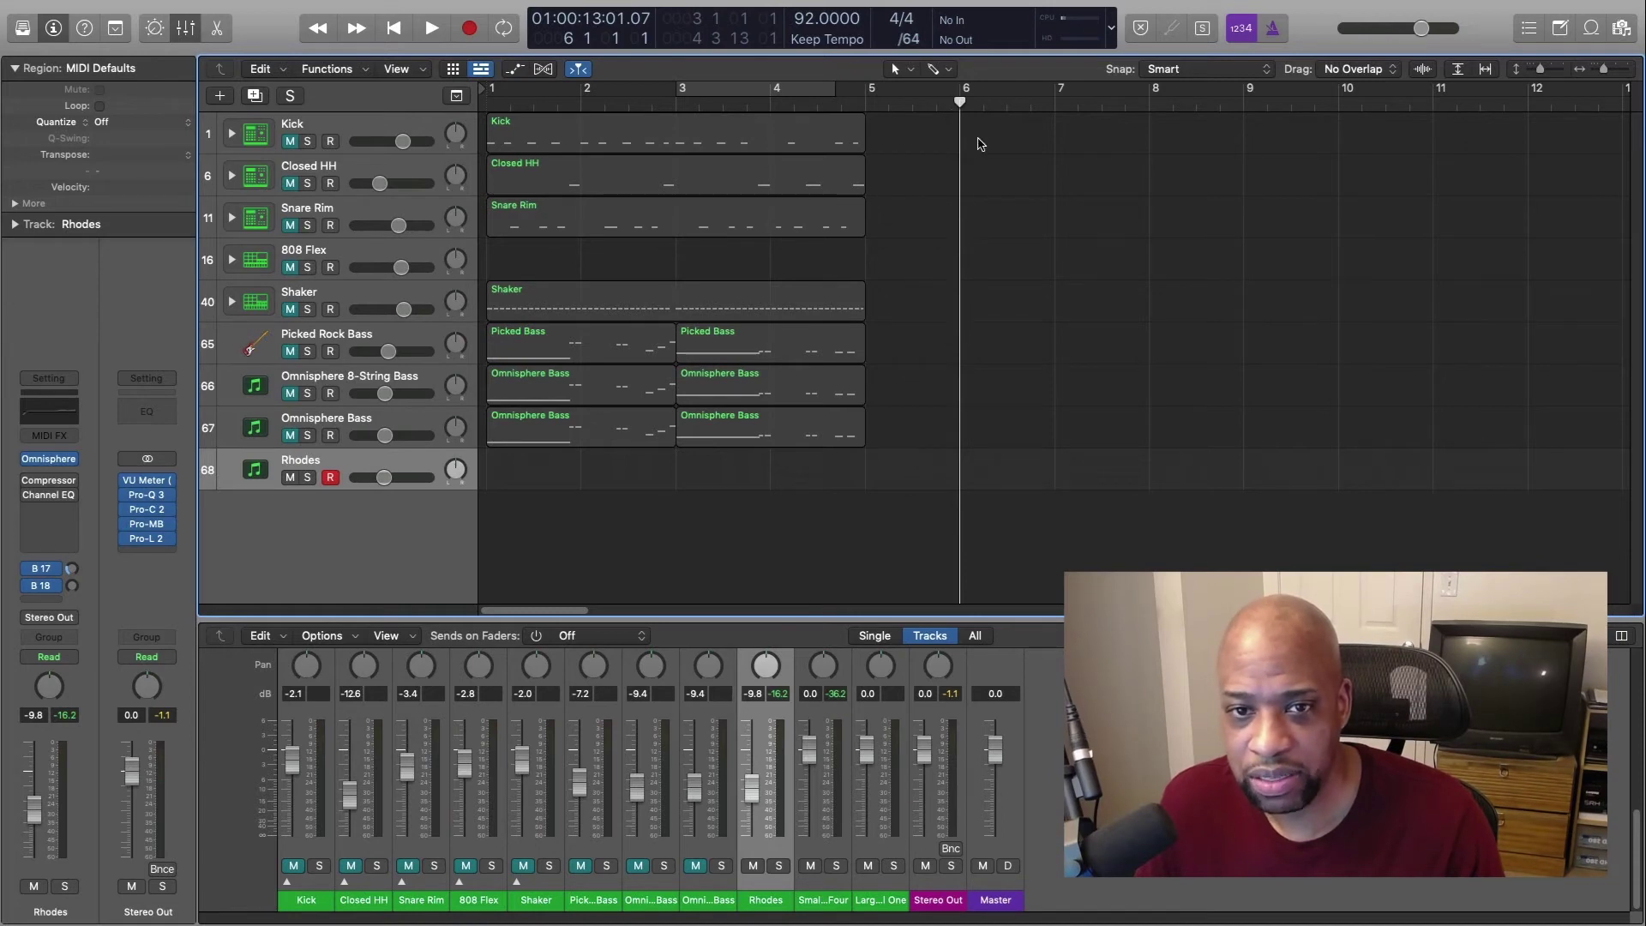
# Record a Rhodes MIDI region from bar 5 to nearly bar 9, stopping with Space.
pyautogui.press('space')
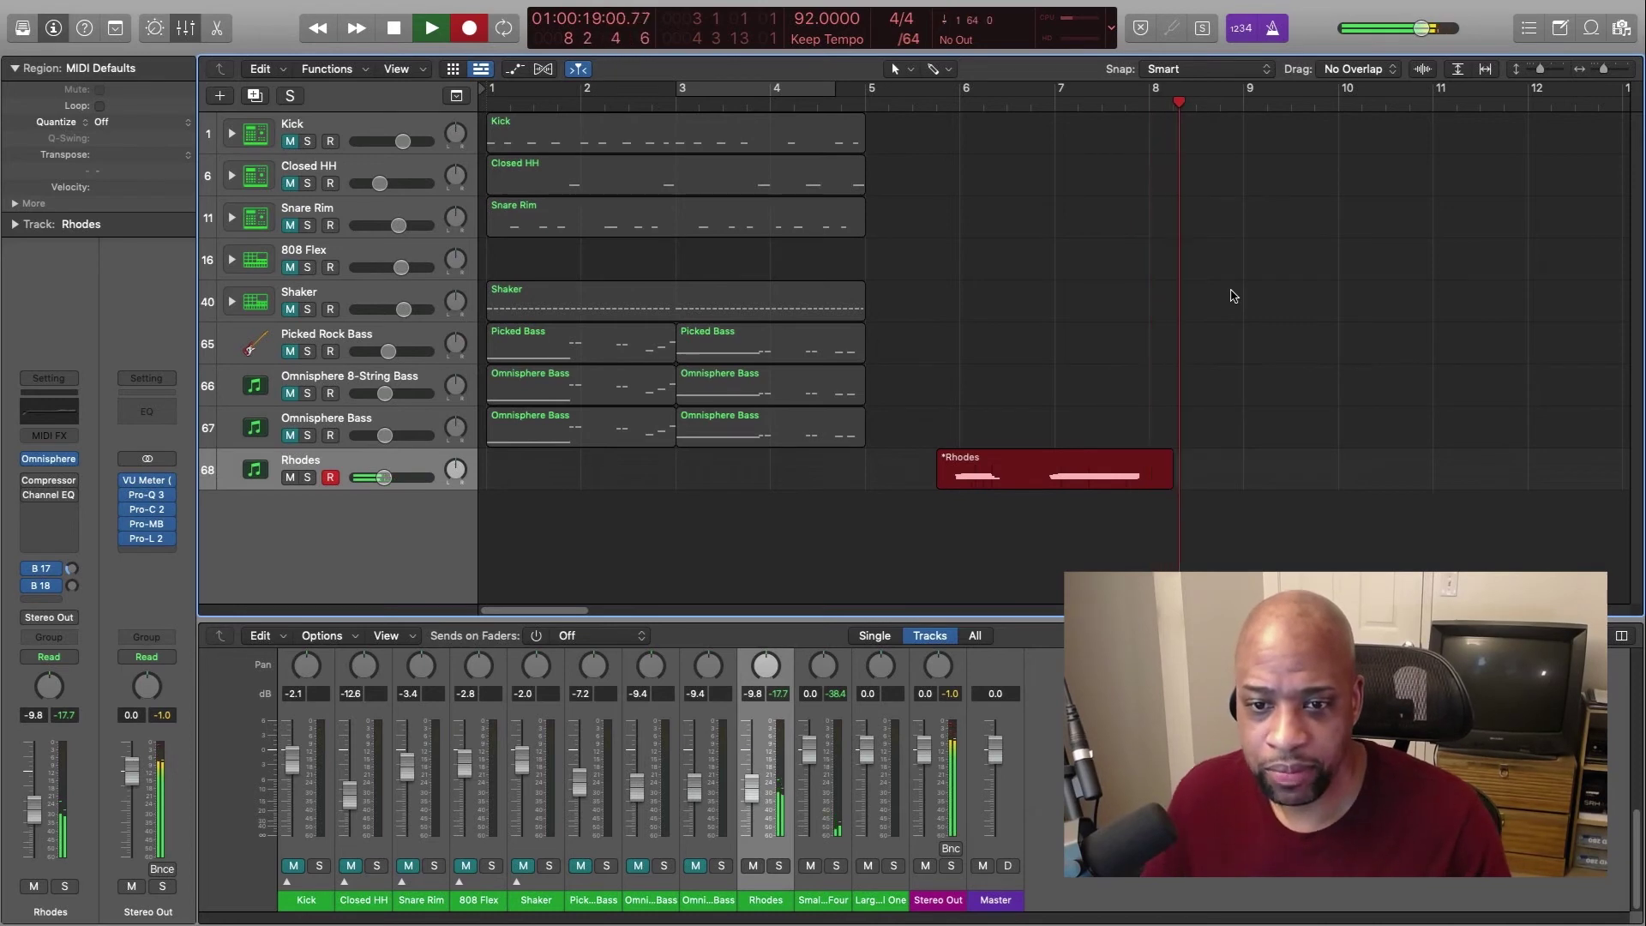
pyautogui.press('space')
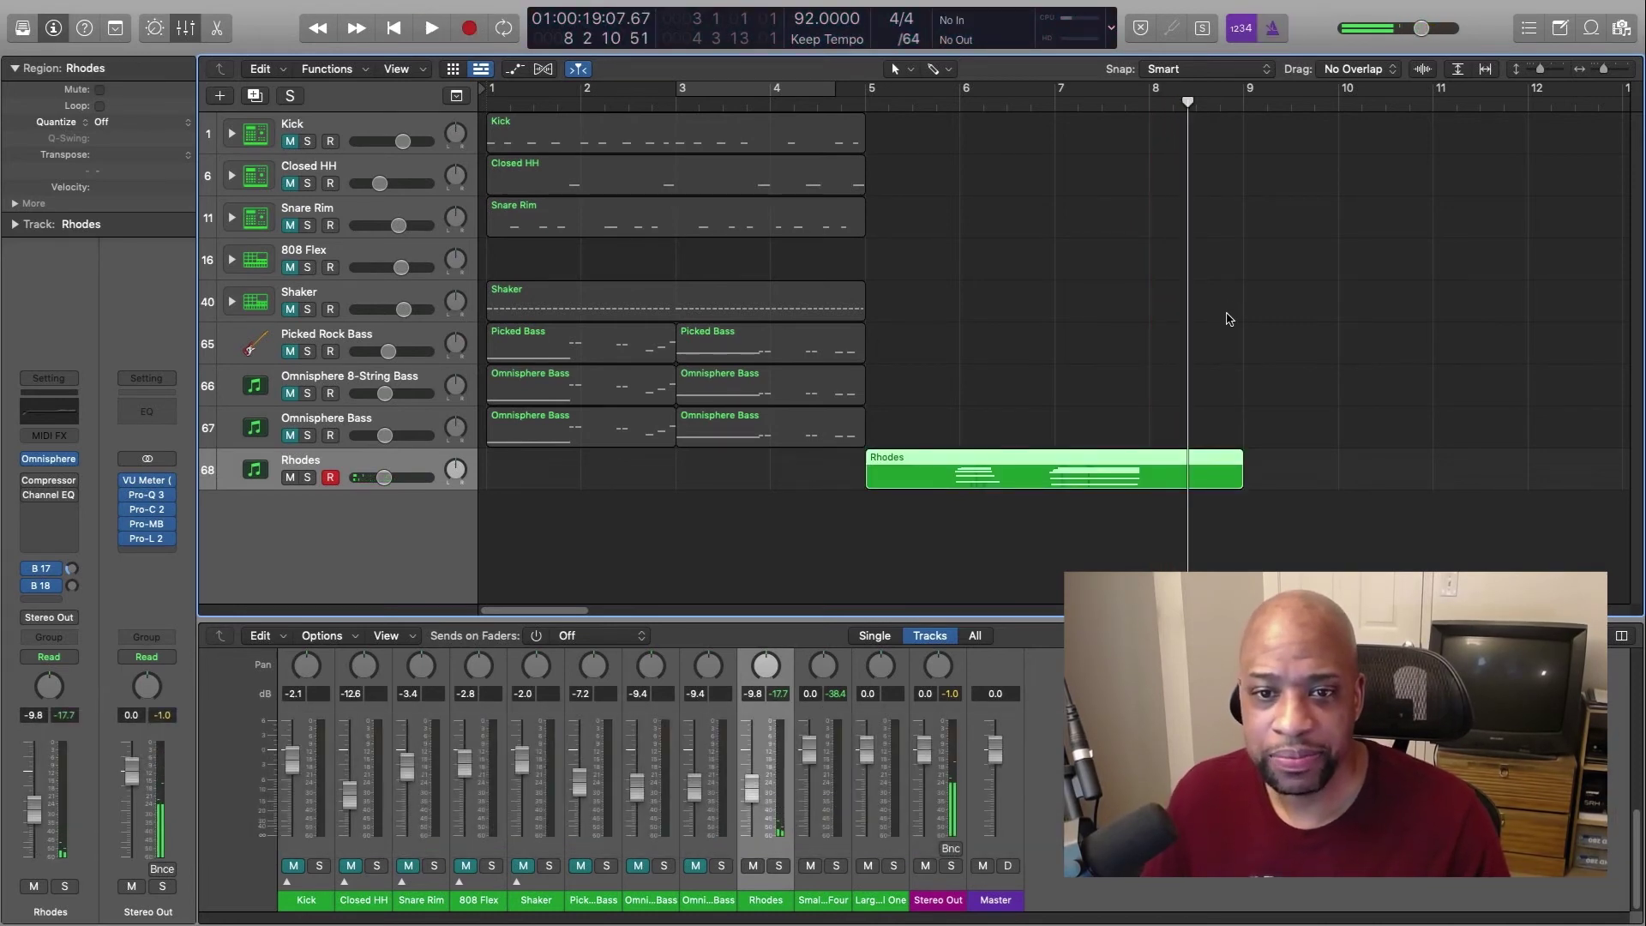